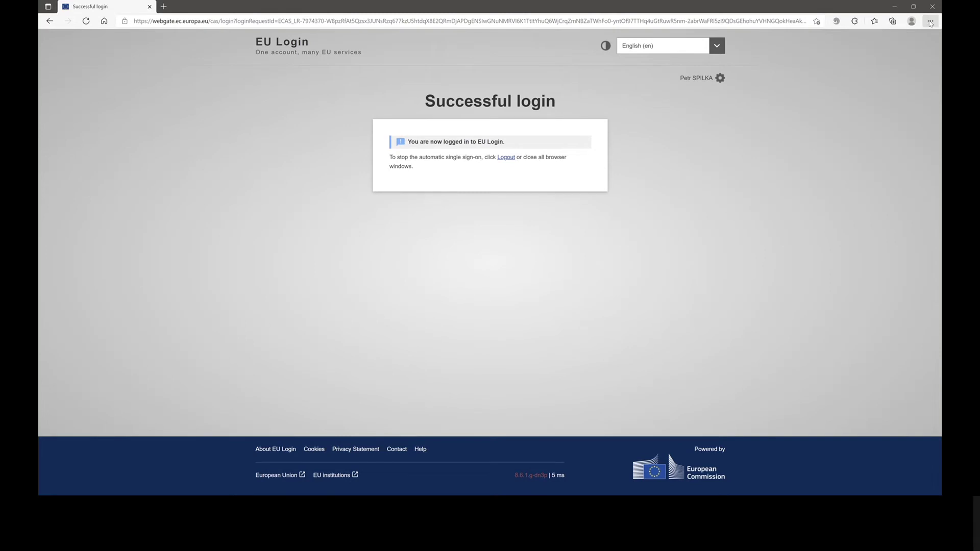
# Step: Open the saved Funding & tenders home page, log in to the portal and close the favourites list
pyautogui.click(874, 21)
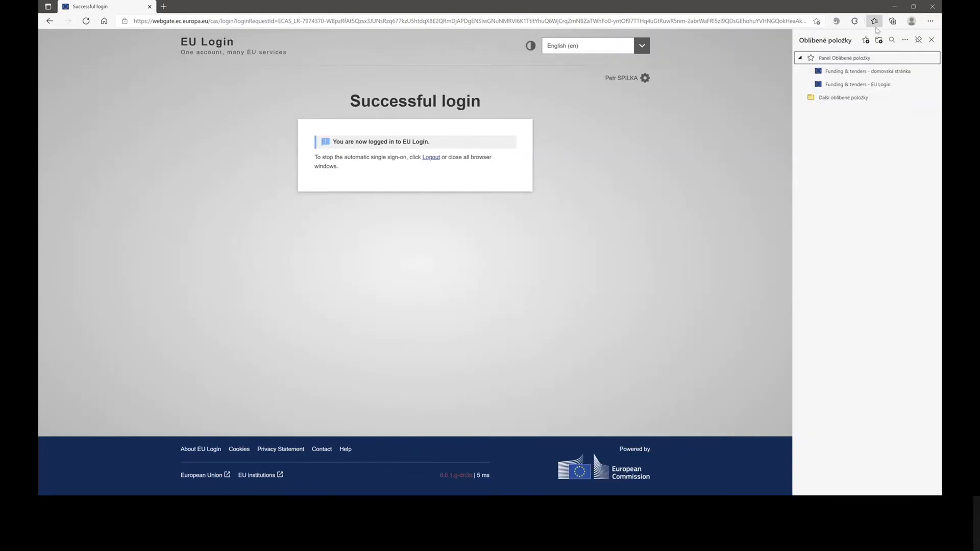
pyautogui.click(873, 72)
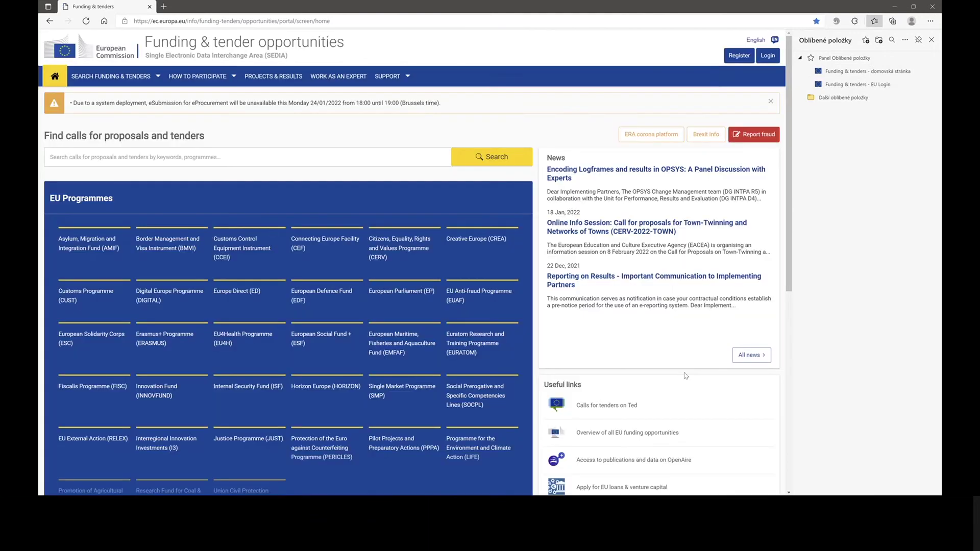
pyautogui.click(767, 58)
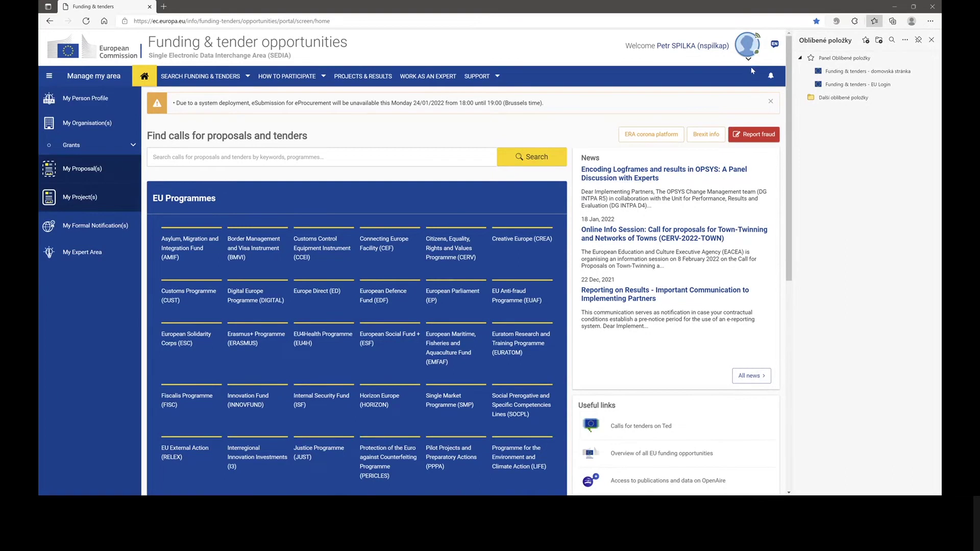
pyautogui.click(932, 39)
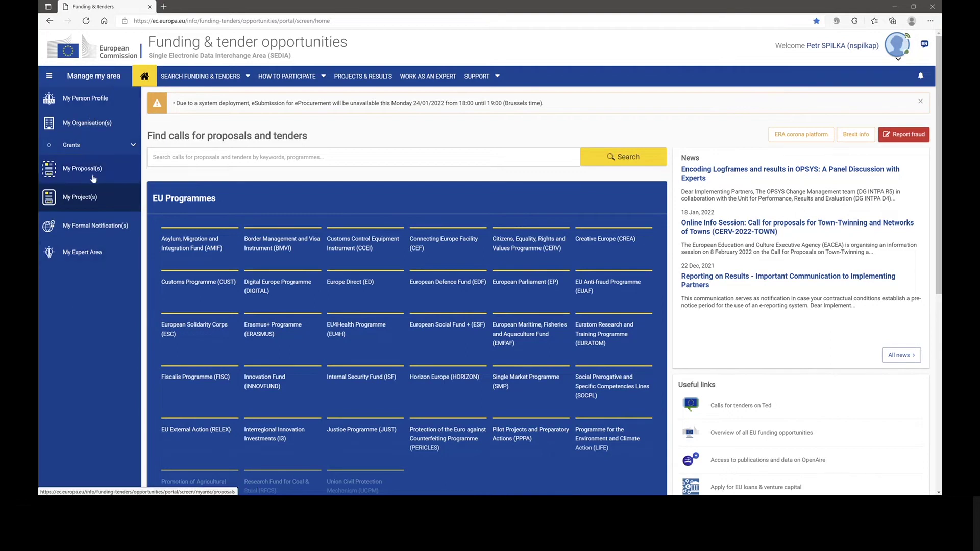
# Step: View the account's organisations, proposals and projects in the personal area
pyautogui.click(89, 127)
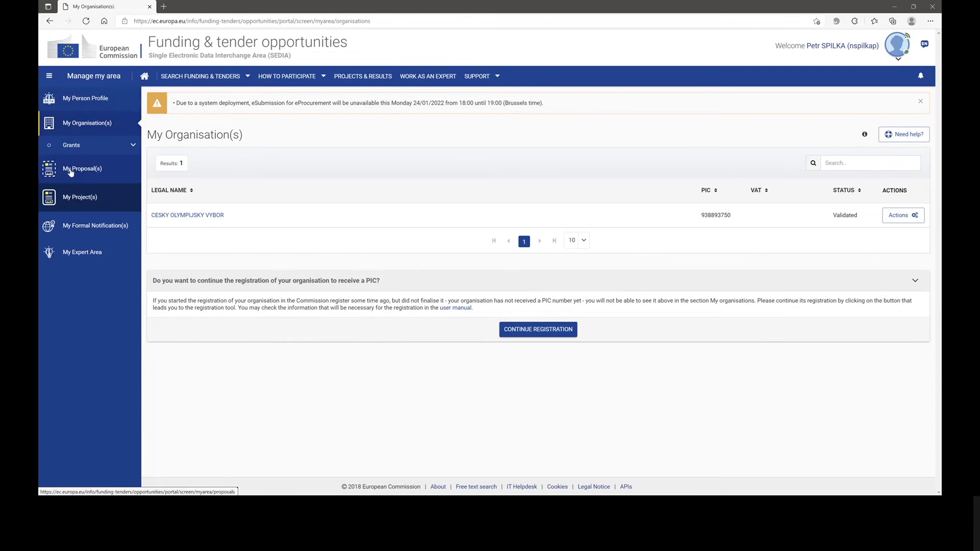
pyautogui.click(70, 172)
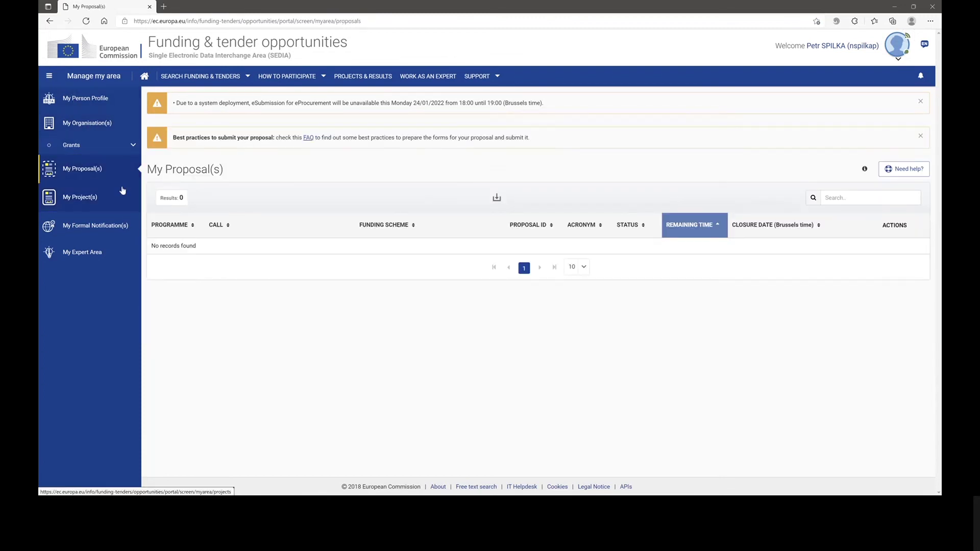
pyautogui.click(85, 202)
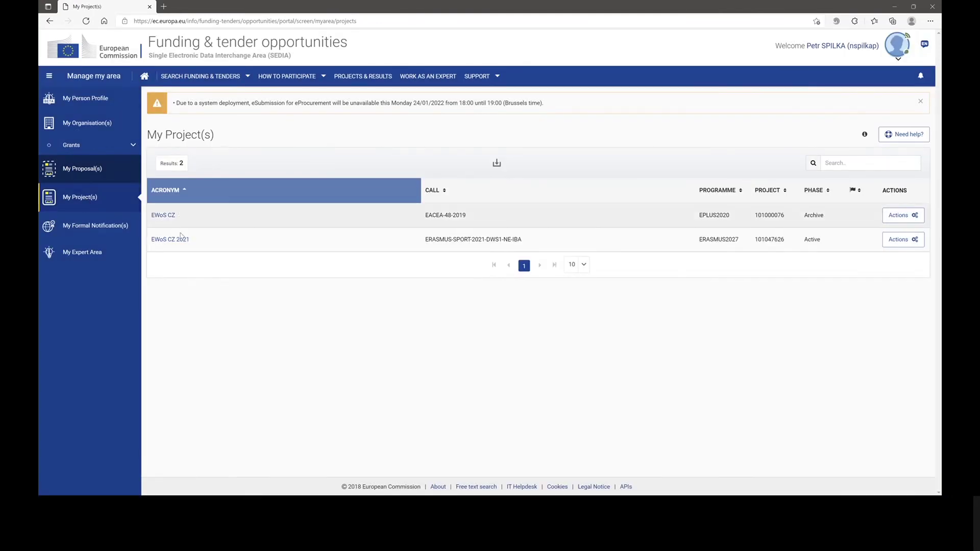
# Step: Open the PIC search for registered organisations from the Participant Register
pyautogui.moveTo(173, 77)
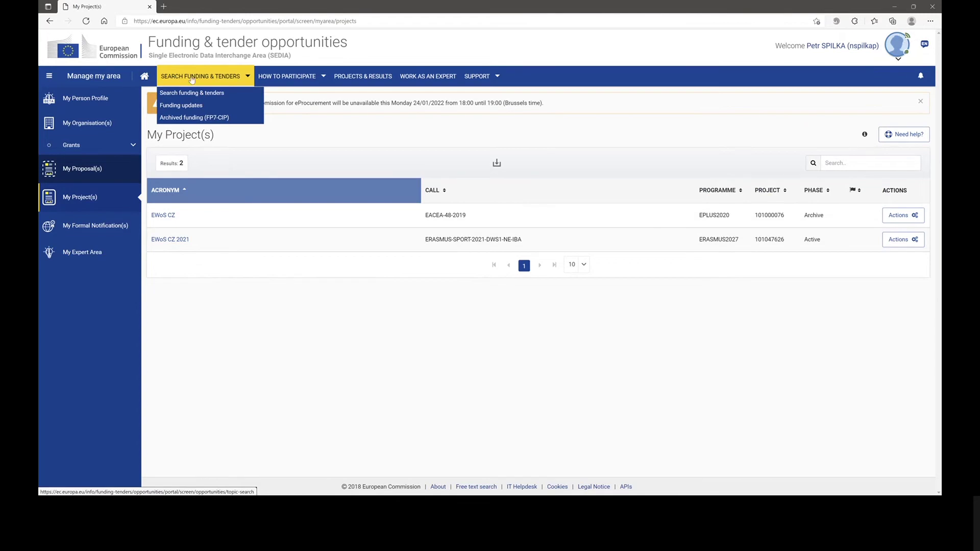
pyautogui.moveTo(278, 77)
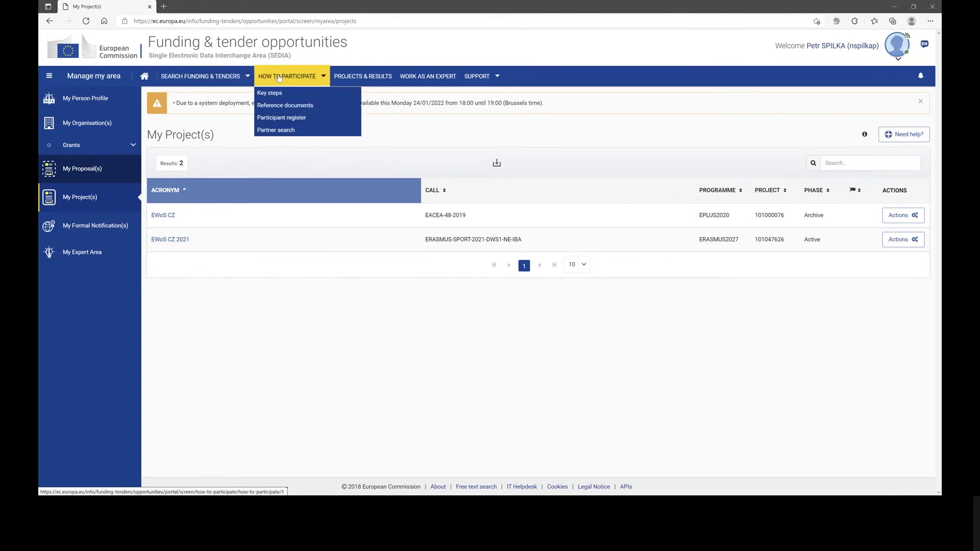
pyautogui.click(281, 121)
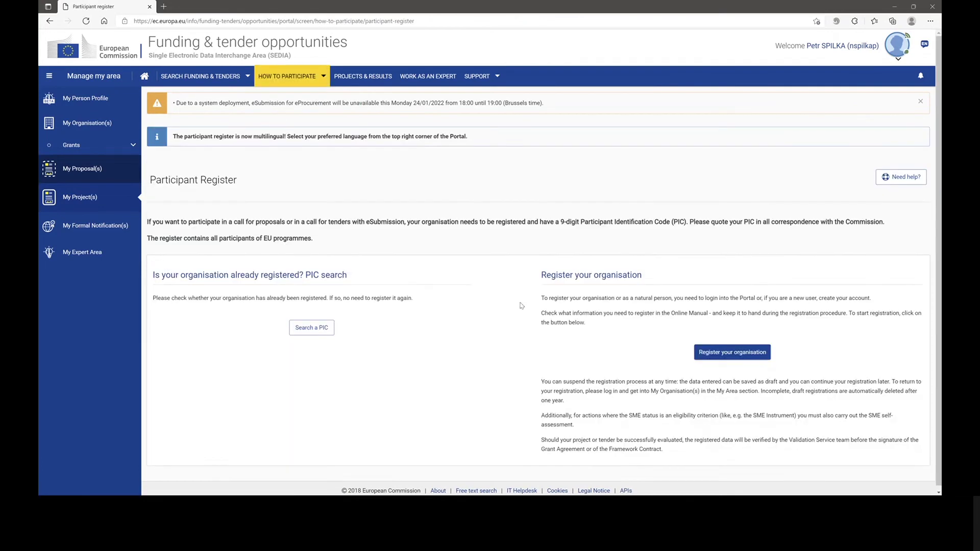
pyautogui.click(311, 327)
# Step: Search the registered organisations for "olympijský", review the matches, and clear the search filters
pyautogui.click(217, 243)
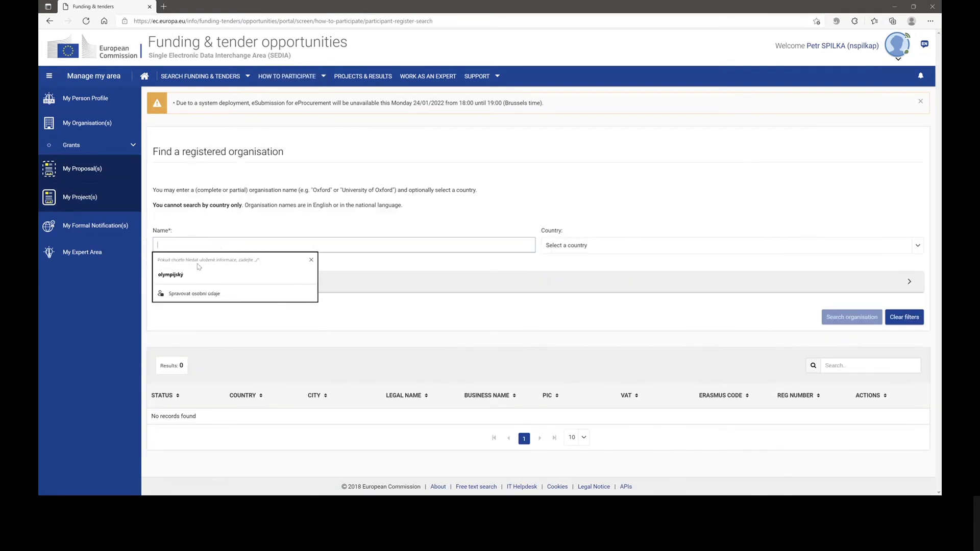
pyautogui.click(182, 274)
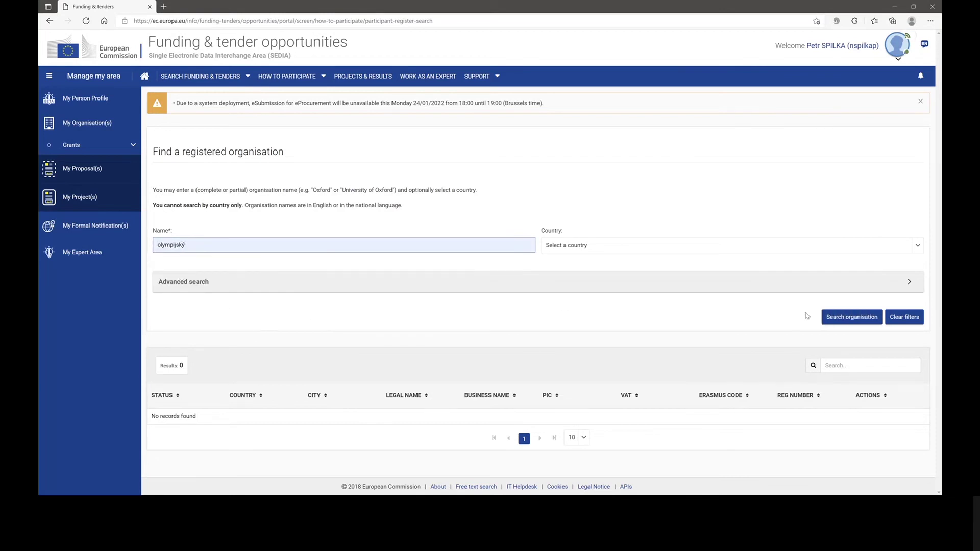
pyautogui.press('Return')
pyautogui.scroll(-2, 494, 380)
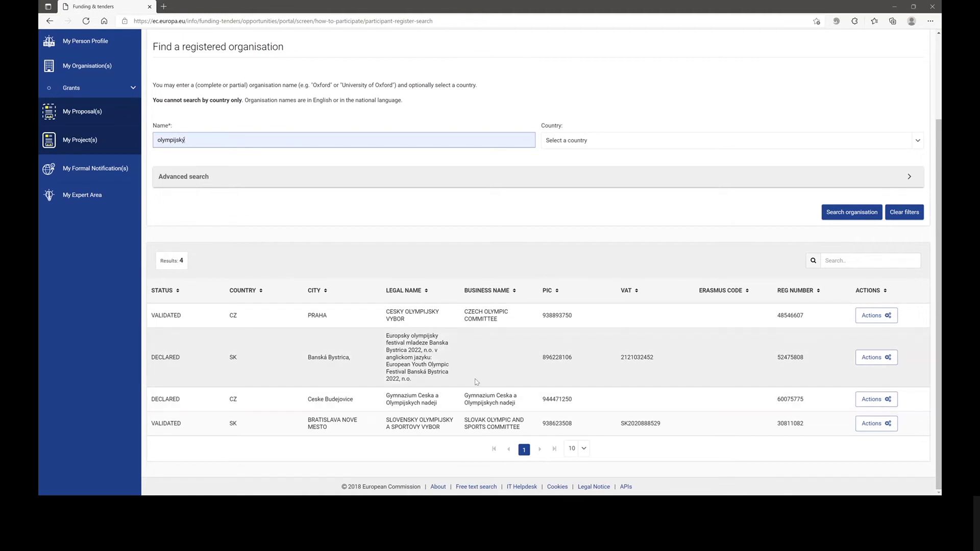
pyautogui.scroll(2, 517, 347)
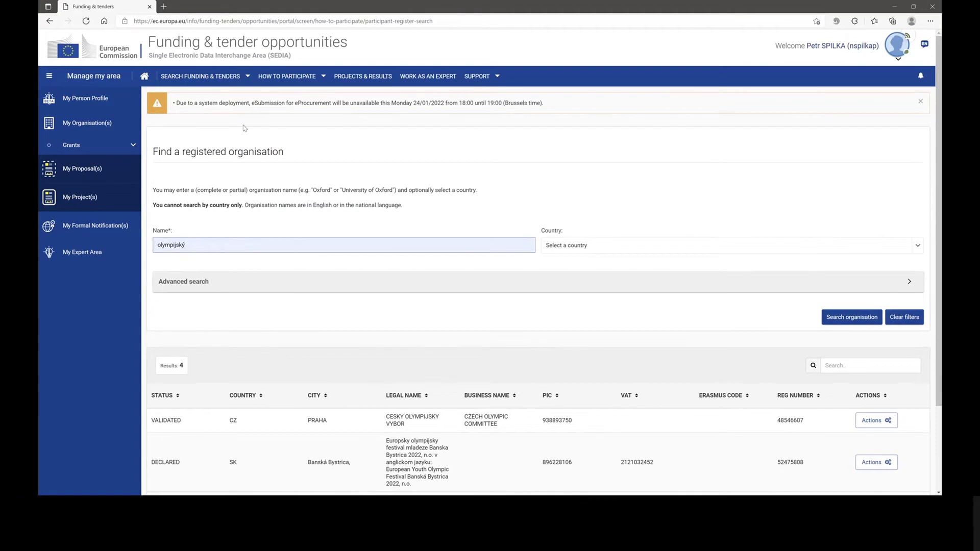
pyautogui.moveTo(286, 77)
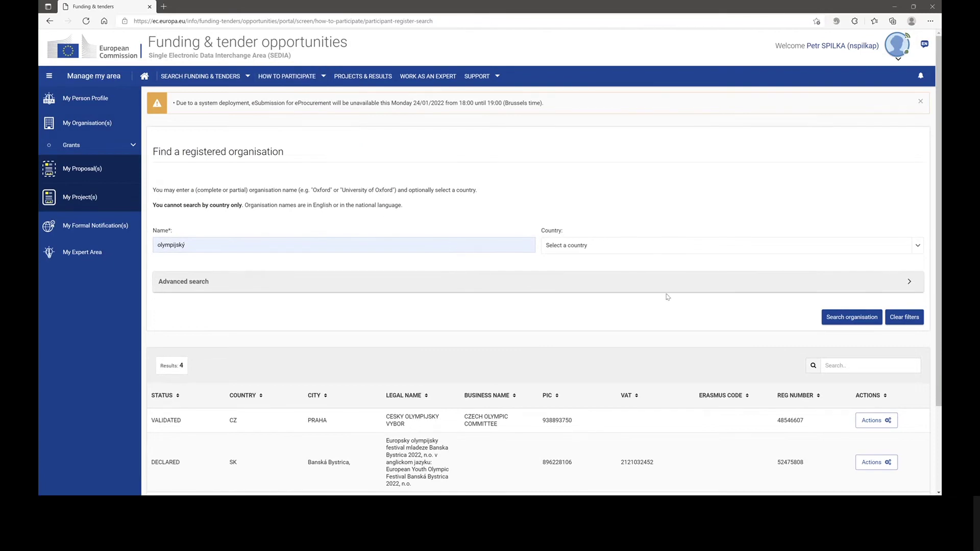
pyautogui.click(901, 317)
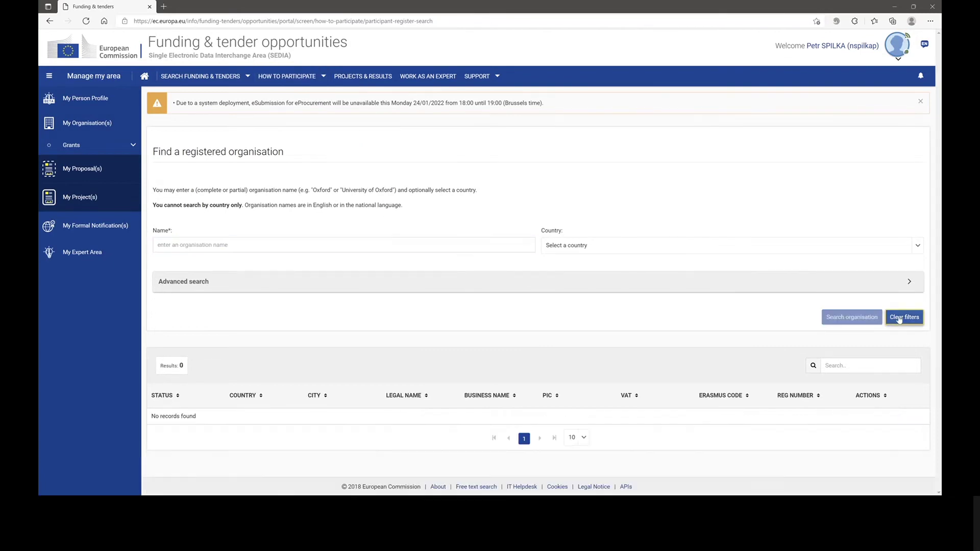
pyautogui.click(920, 101)
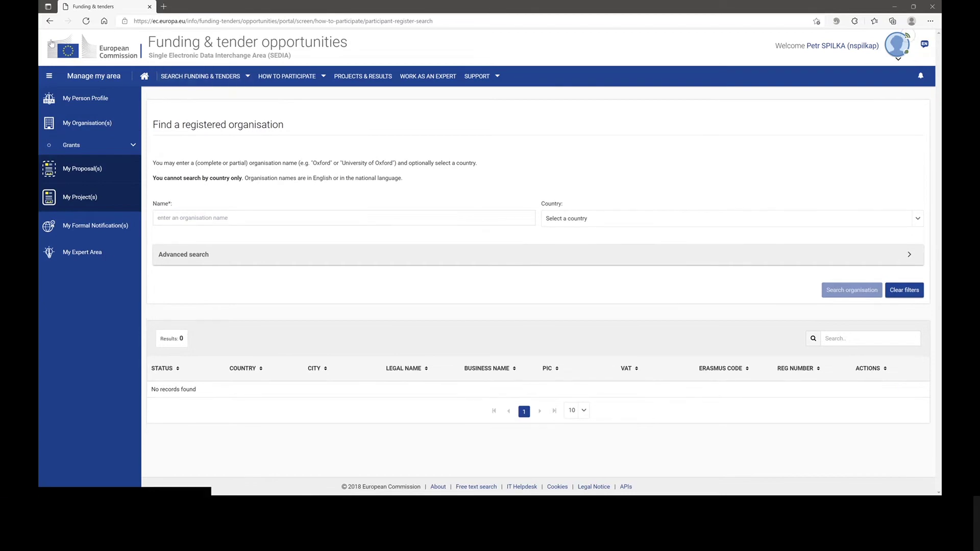
# Step: Return to the Participant Register and continue the pending organisation registration with the legal name Test
pyautogui.click(51, 23)
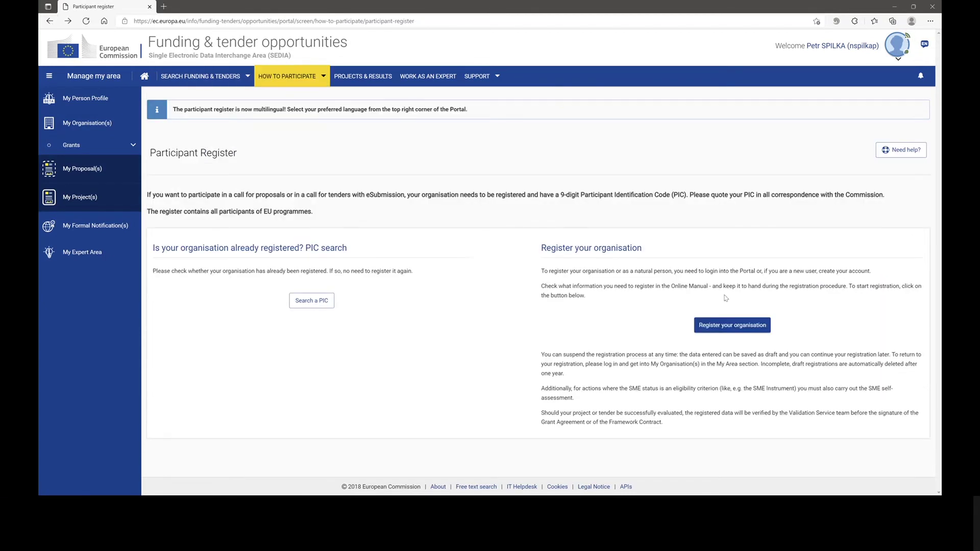
pyautogui.click(733, 326)
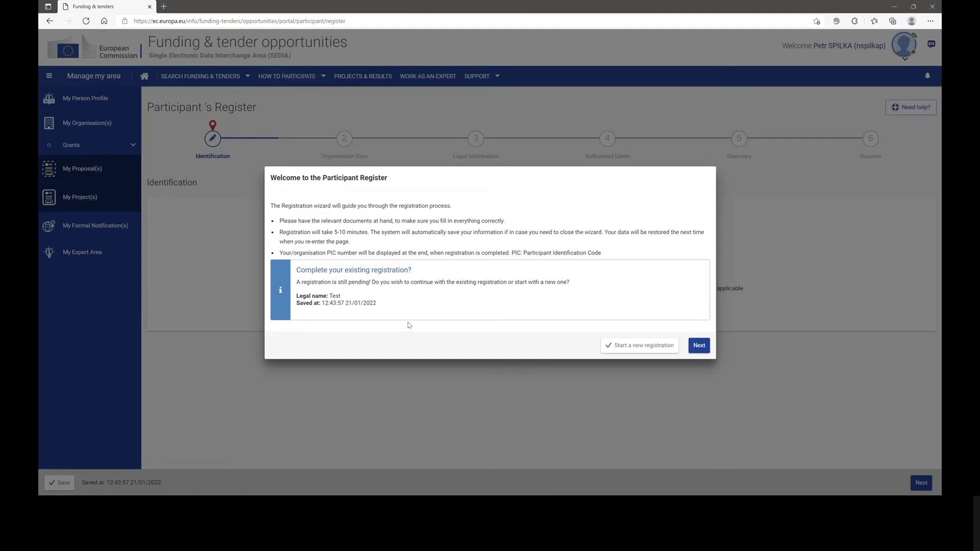
pyautogui.click(699, 346)
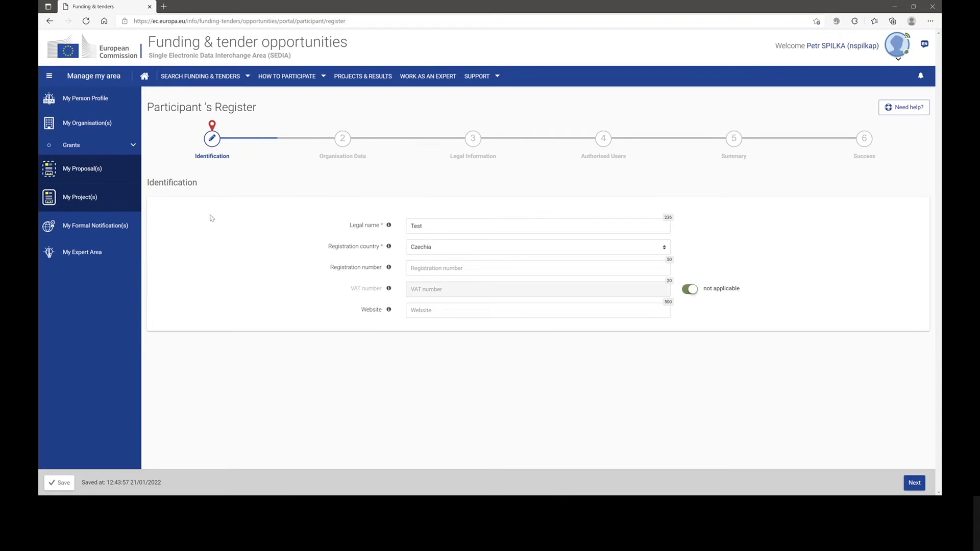
# Step: Open the Erasmus+ Programme from the saved portal home page and list all its calls for proposals
pyautogui.moveTo(285, 78)
pyautogui.click(874, 21)
pyautogui.click(850, 73)
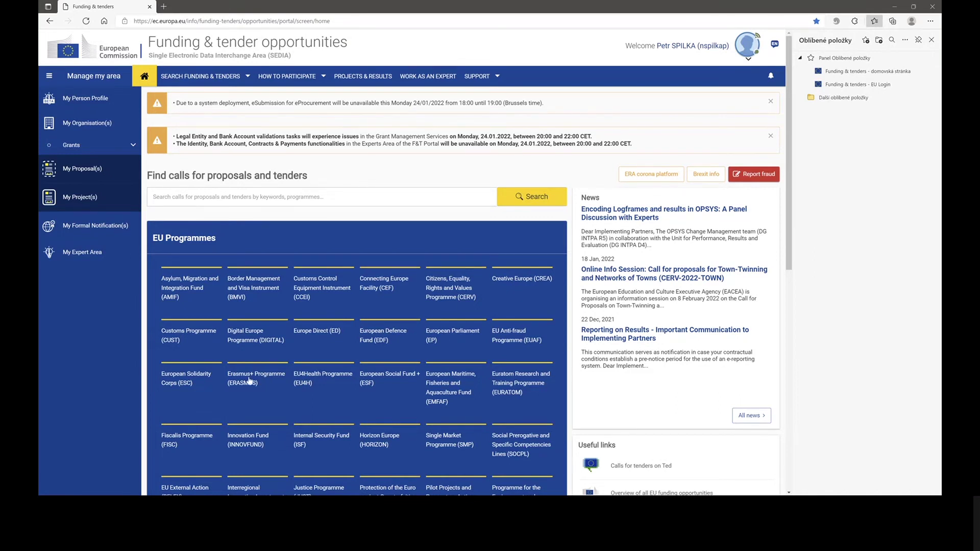
pyautogui.click(266, 378)
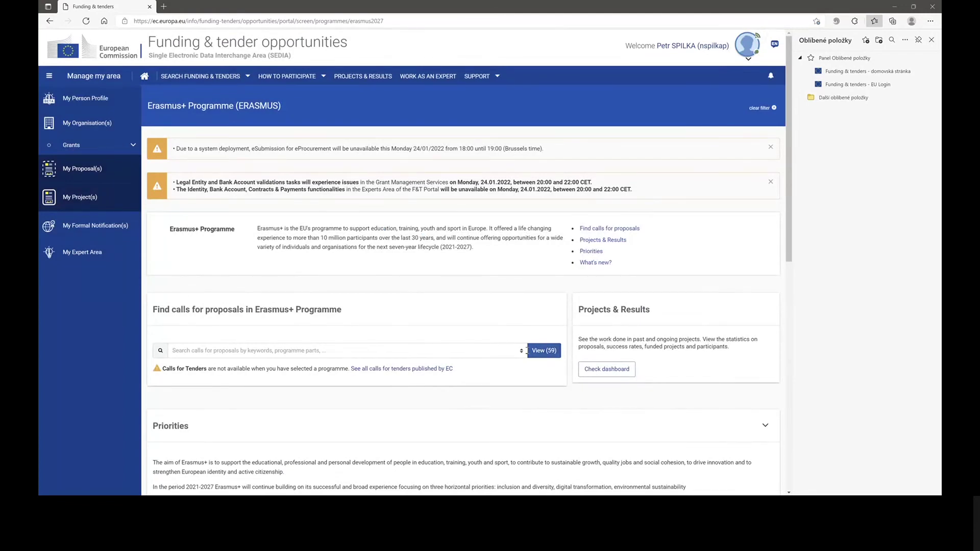
pyautogui.click(551, 352)
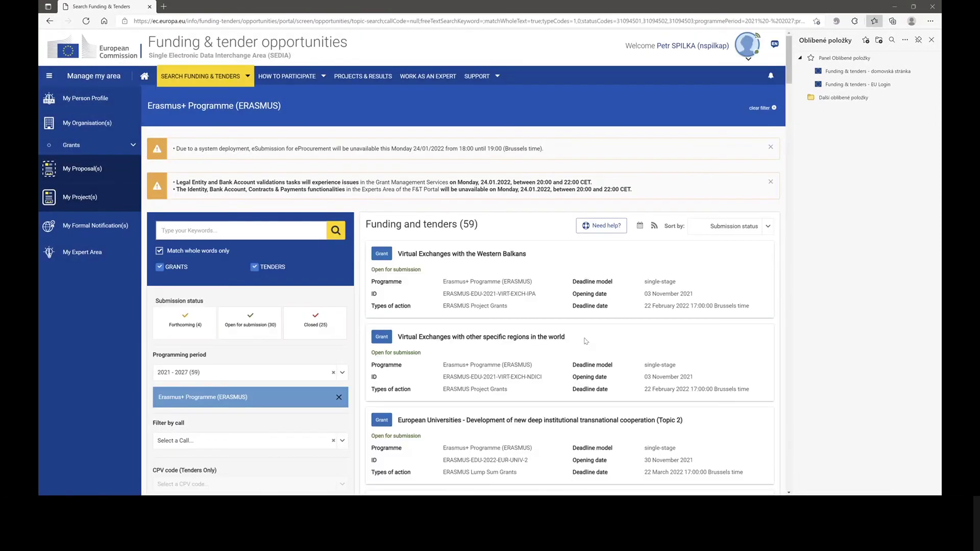
# Step: Look through the Erasmus+ calls and exclude the closed ones by submission status
pyautogui.scroll(-3, 536, 261)
pyautogui.scroll(3, 500, 250)
pyautogui.click(316, 319)
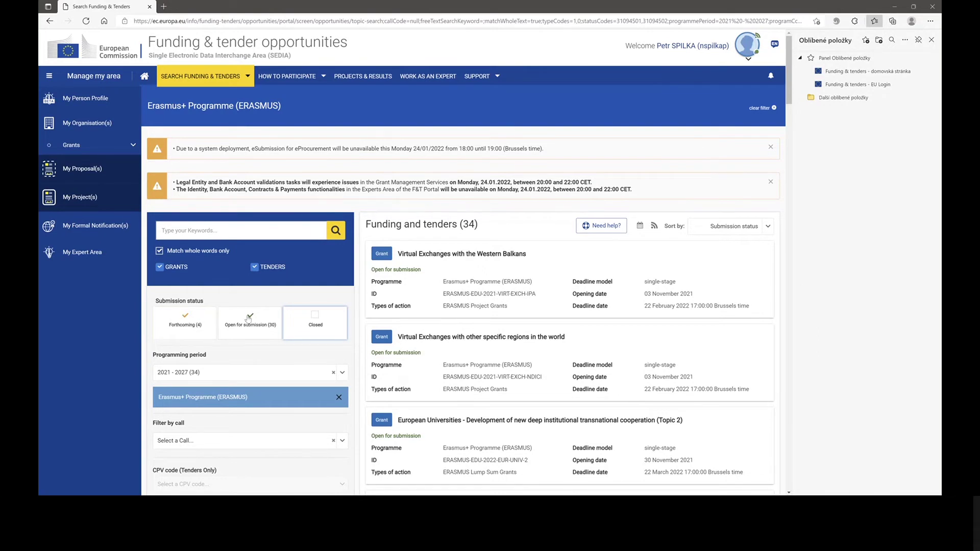
# Step: Filter the Erasmus+ funding list by the call ERASMUS-SPORT-2022-CB
pyautogui.scroll(-1, 235, 372)
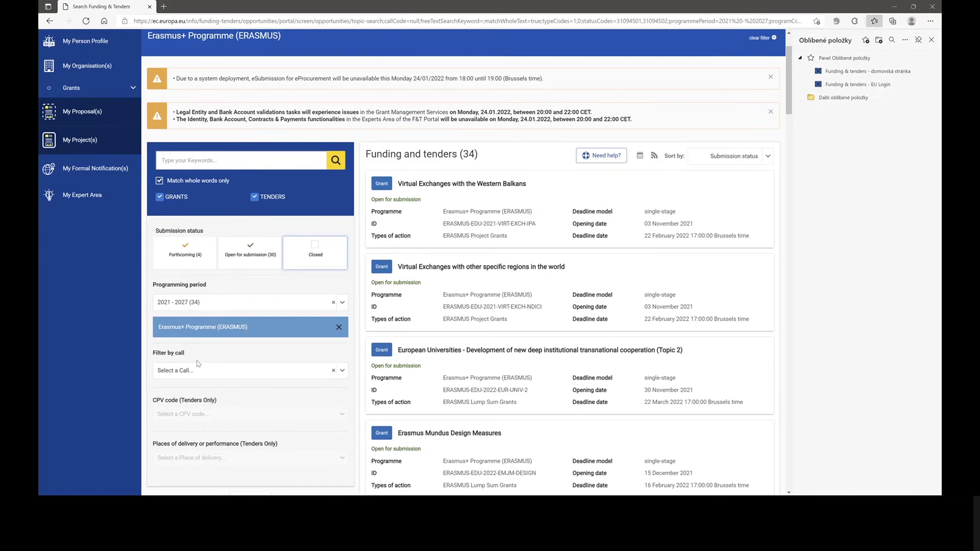
pyautogui.click(343, 372)
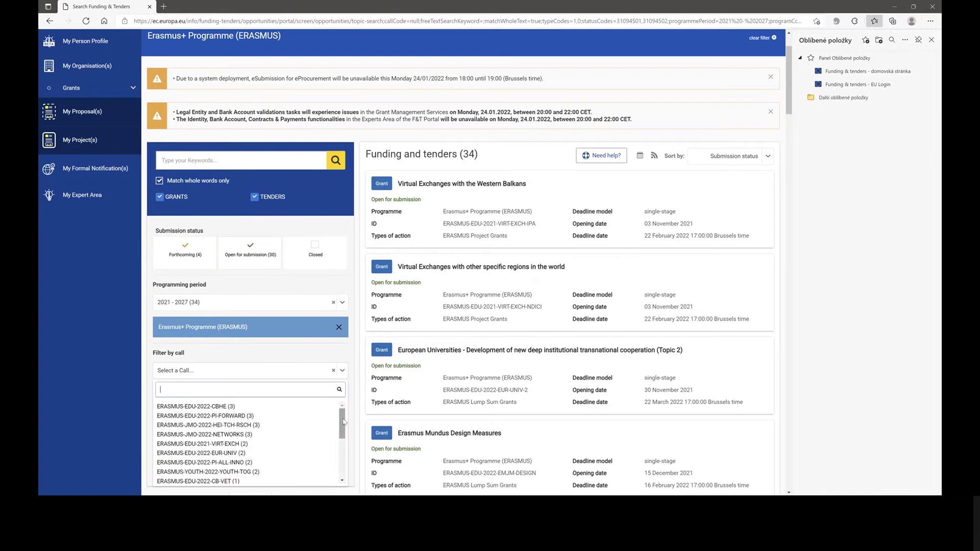
pyautogui.moveTo(343, 421); pyautogui.dragTo(328, 467)
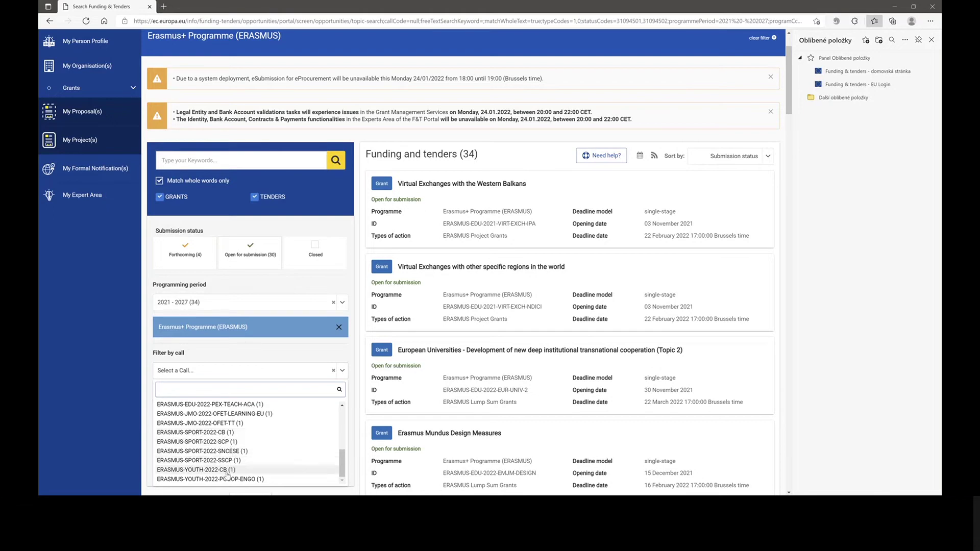
pyautogui.click(223, 433)
pyautogui.scroll(-2, 534, 237)
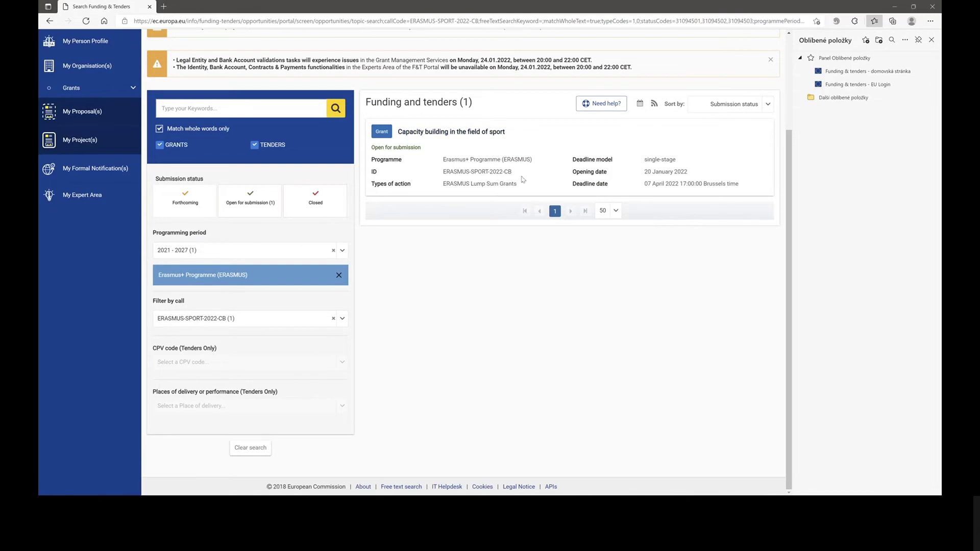
# Step: Remove the call filter and review the Erasmus+ funding list
pyautogui.click(333, 320)
pyautogui.scroll(-3, 301, 297)
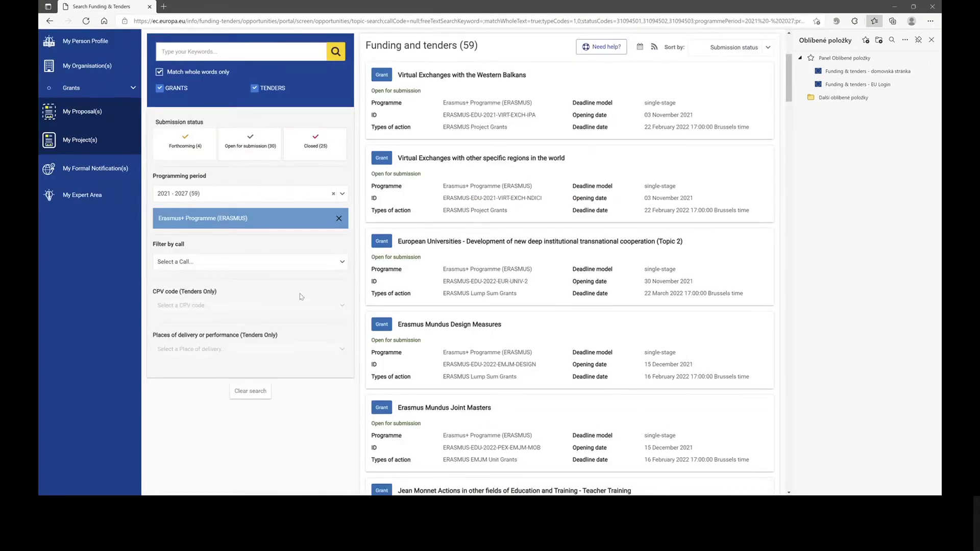
pyautogui.scroll(4, 301, 297)
# Step: Exclude tenders from the Erasmus+ list, search it for the keyword "sport" and look through the matching calls
pyautogui.click(250, 228)
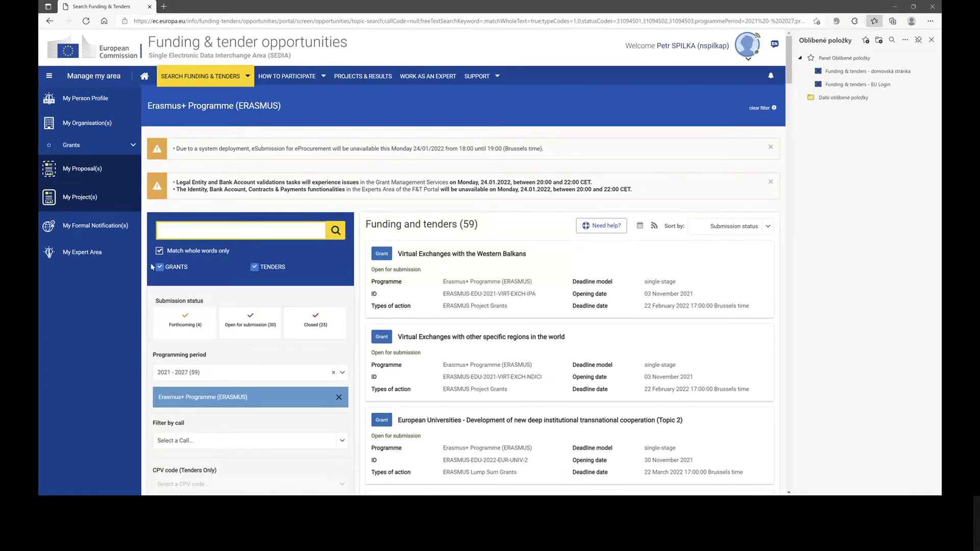
pyautogui.click(254, 270)
pyautogui.click(203, 235)
pyautogui.scroll(-3, 202, 233)
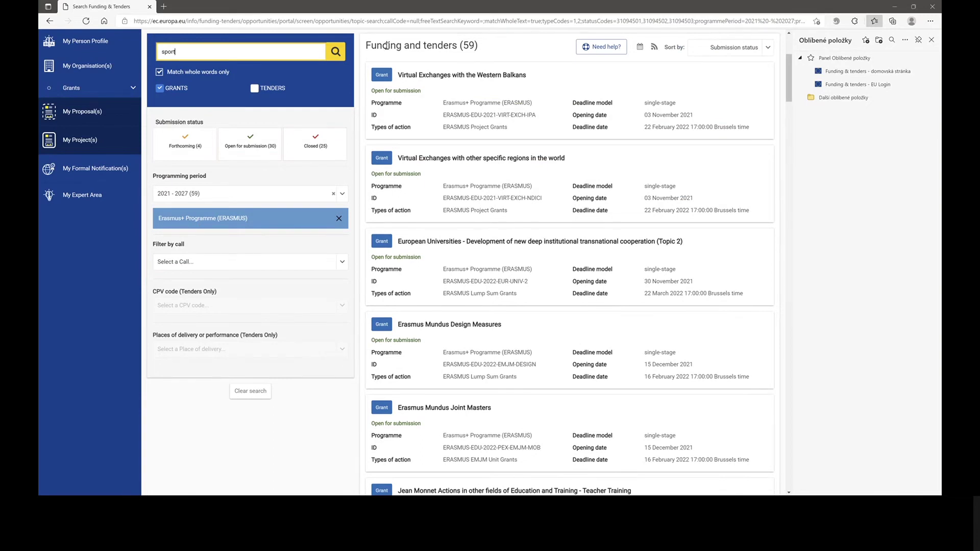
pyautogui.click(337, 55)
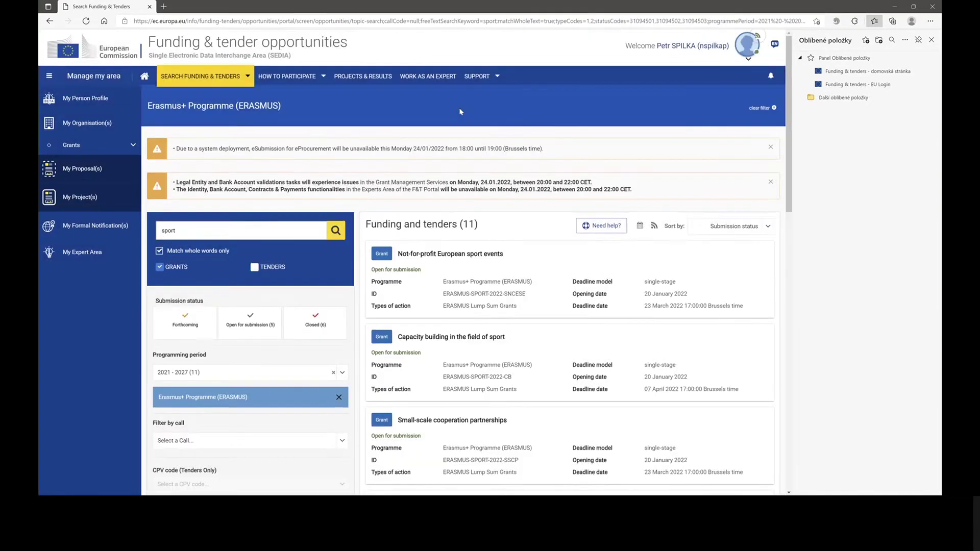
pyautogui.scroll(-3, 460, 111)
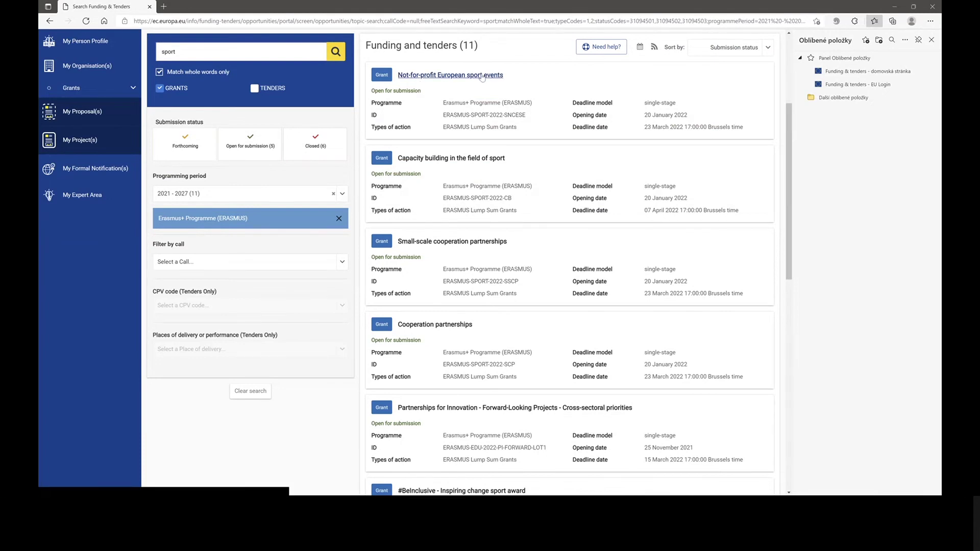
pyautogui.scroll(-6, 533, 116)
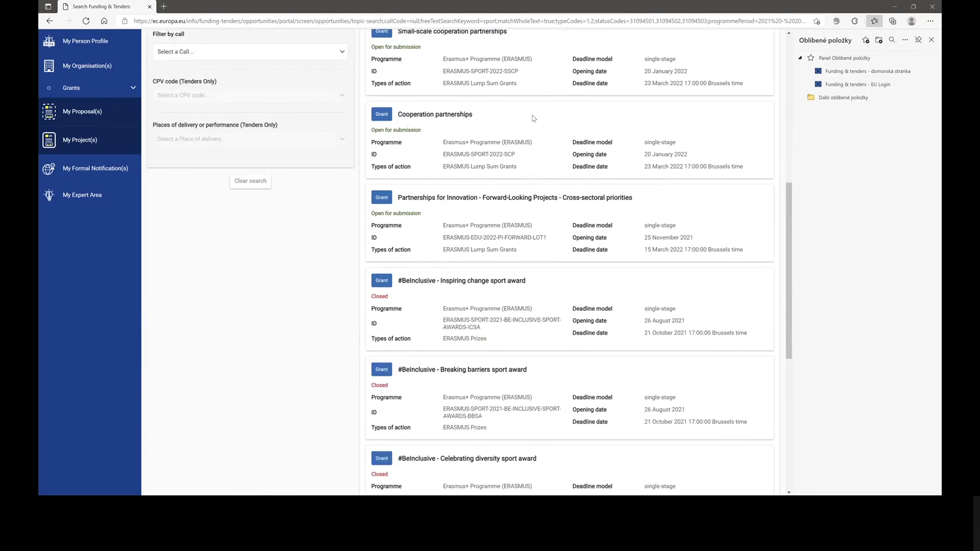
pyautogui.scroll(6, 533, 121)
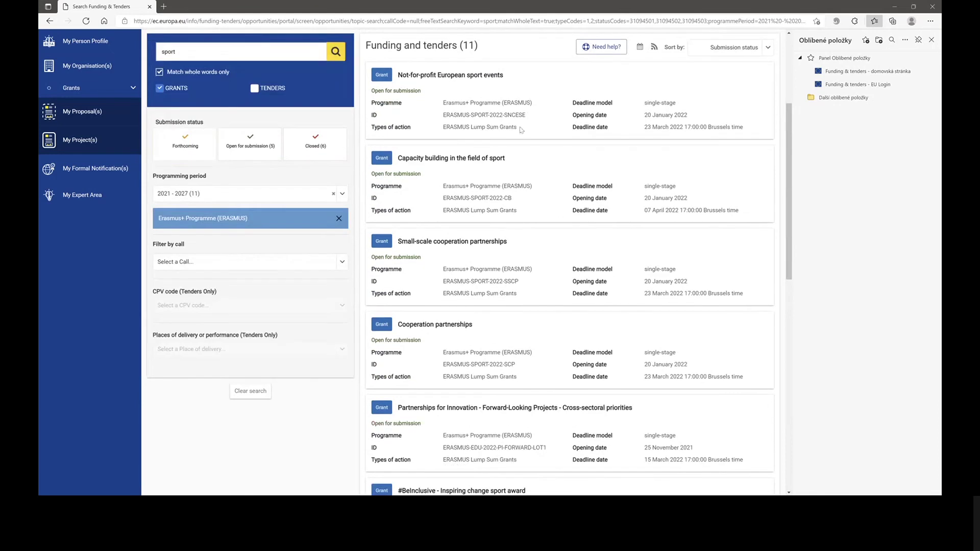
# Step: Exclude closed calls from the Erasmus+ "sport" results and look through the calls open for submission
pyautogui.click(315, 140)
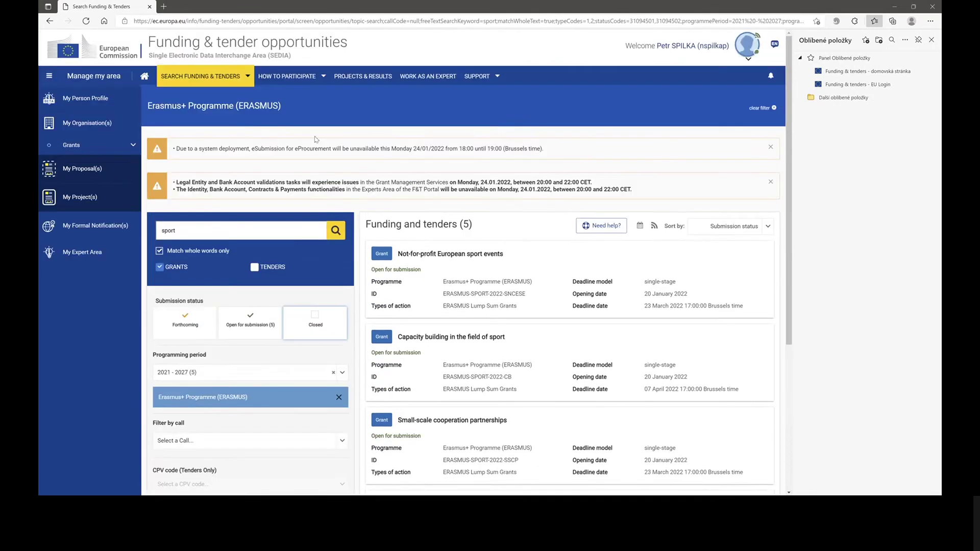
pyautogui.scroll(-1, 433, 234)
pyautogui.scroll(3, 433, 233)
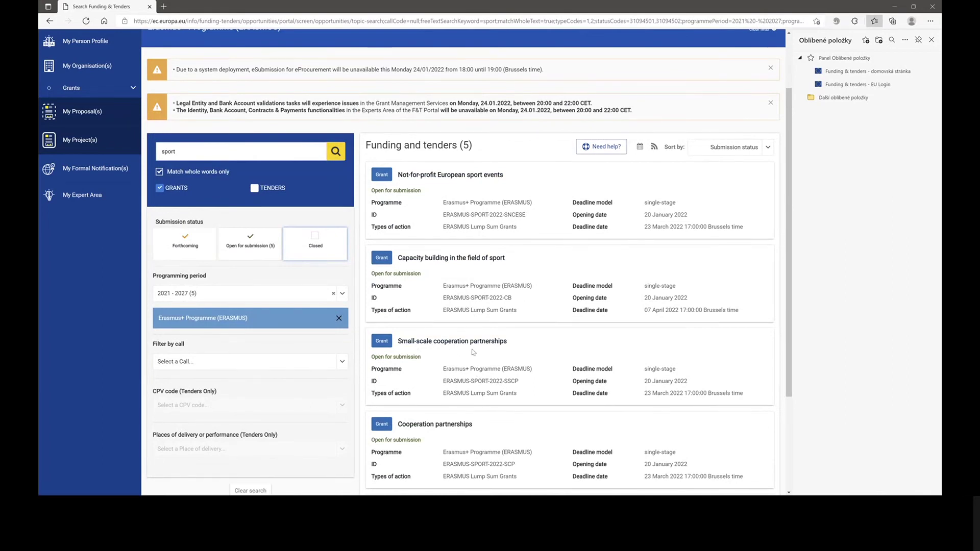
# Step: Open the Small-scale cooperation partnerships topic and examine its general information, description, conditions, partner search and submission sections
pyautogui.click(405, 343)
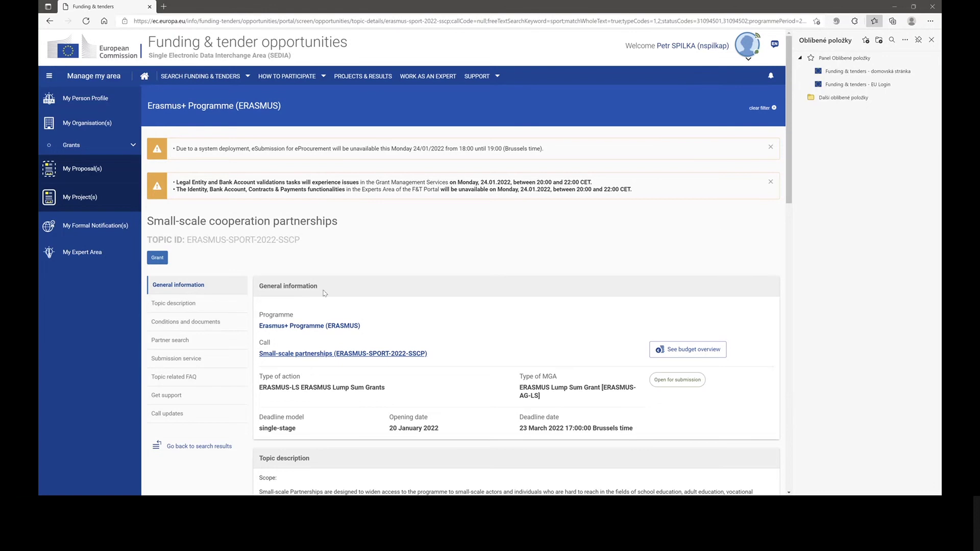
pyautogui.scroll(-15, 322, 293)
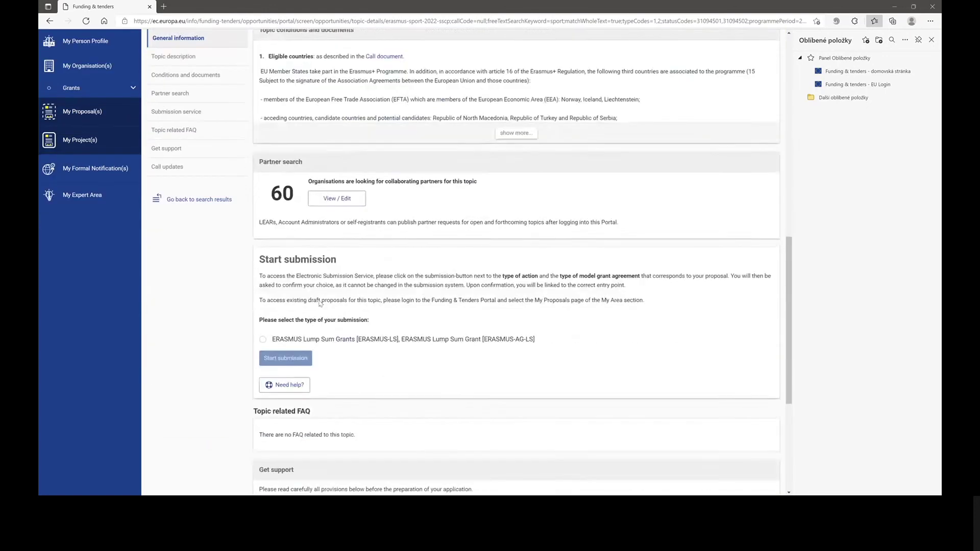
pyautogui.scroll(-2, 320, 303)
pyautogui.scroll(15, 321, 300)
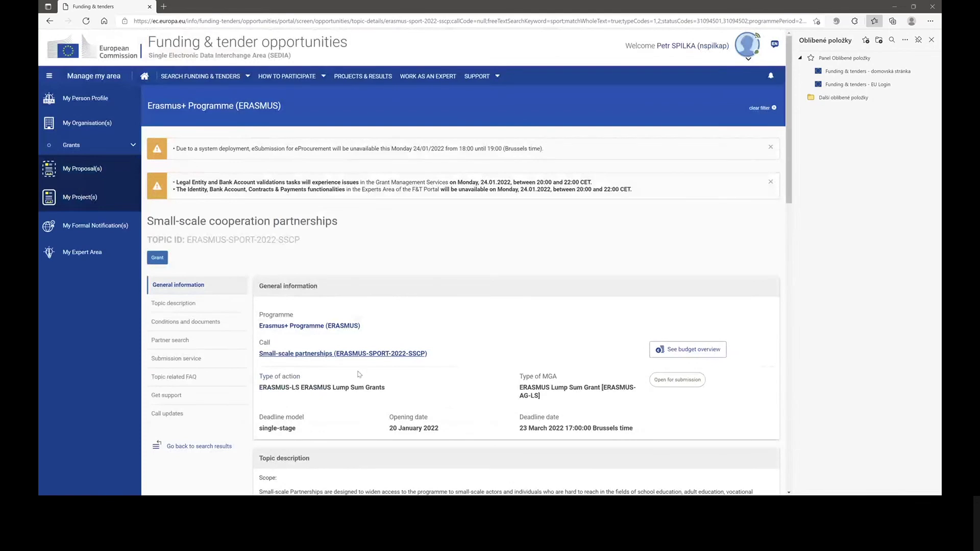
pyautogui.scroll(-4, 359, 374)
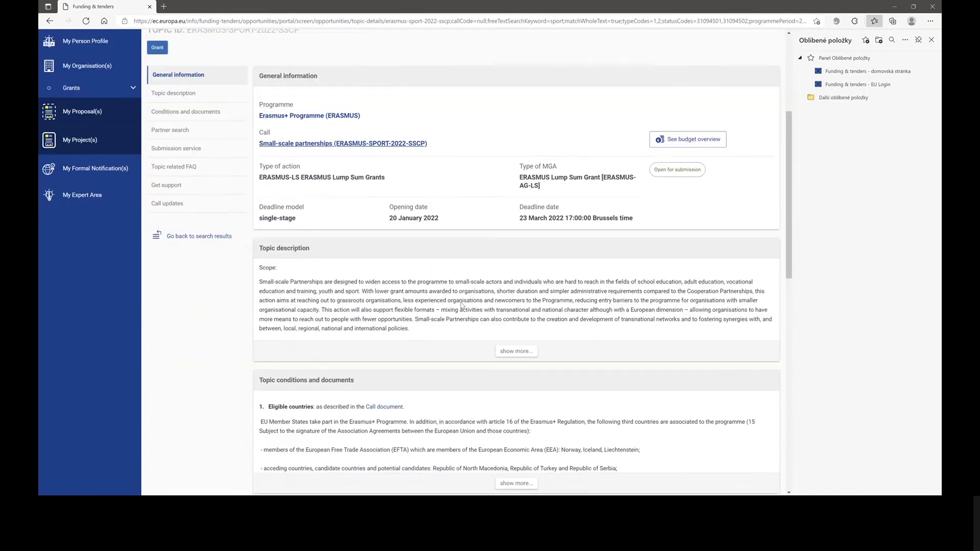
pyautogui.scroll(-3, 461, 305)
pyautogui.scroll(-4, 461, 307)
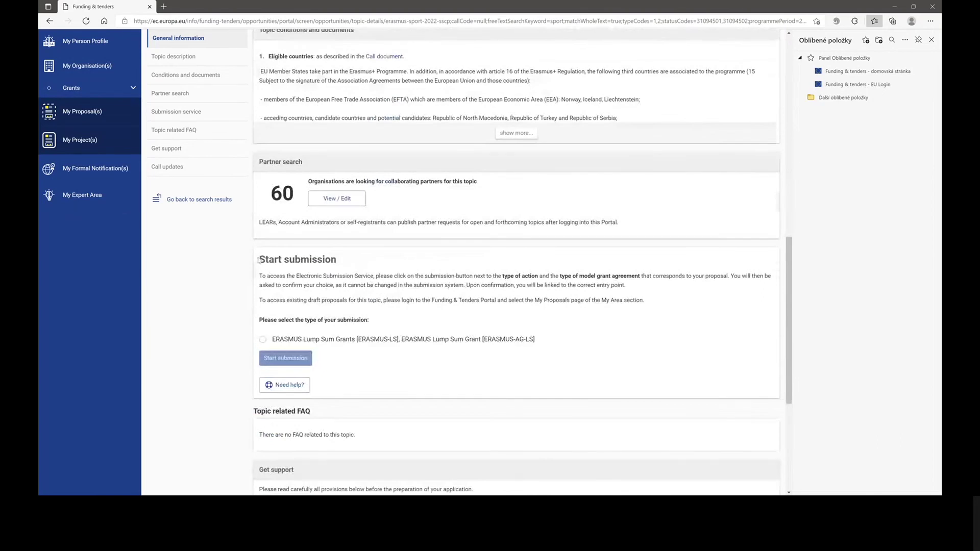
pyautogui.scroll(8, 339, 264)
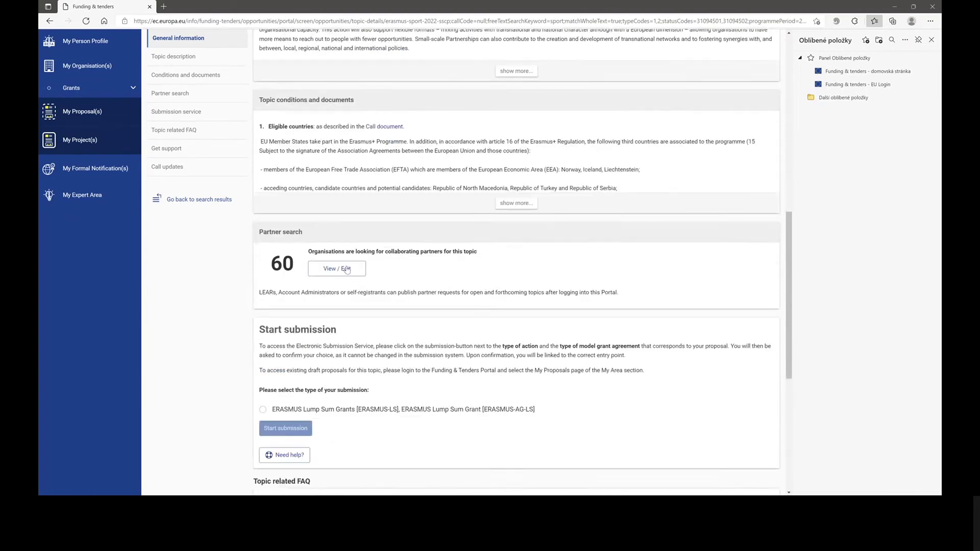
pyautogui.scroll(3, 261, 201)
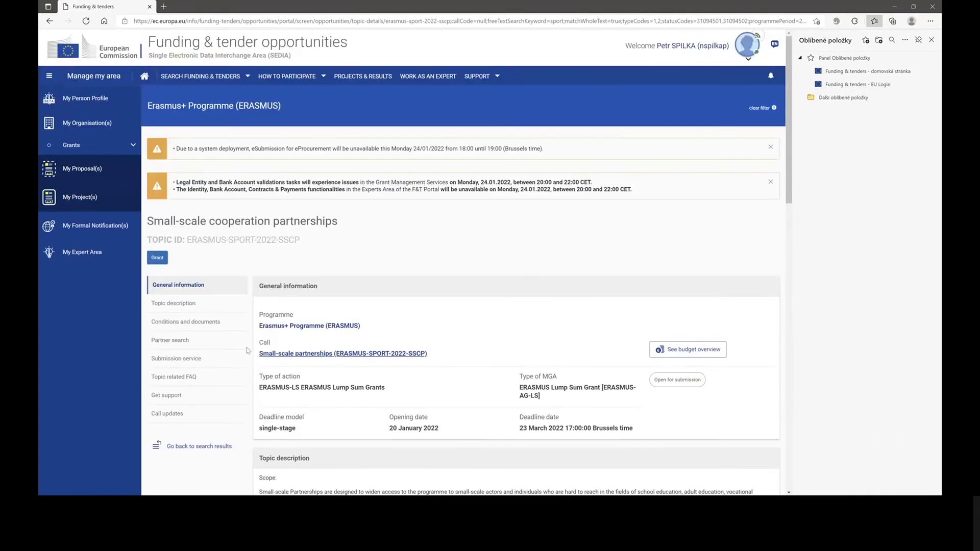
# Step: Start a submission for this topic with the ERASMUS Lump Sum Grants [ERASMUS-LS] type and confirm the choice
pyautogui.click(180, 359)
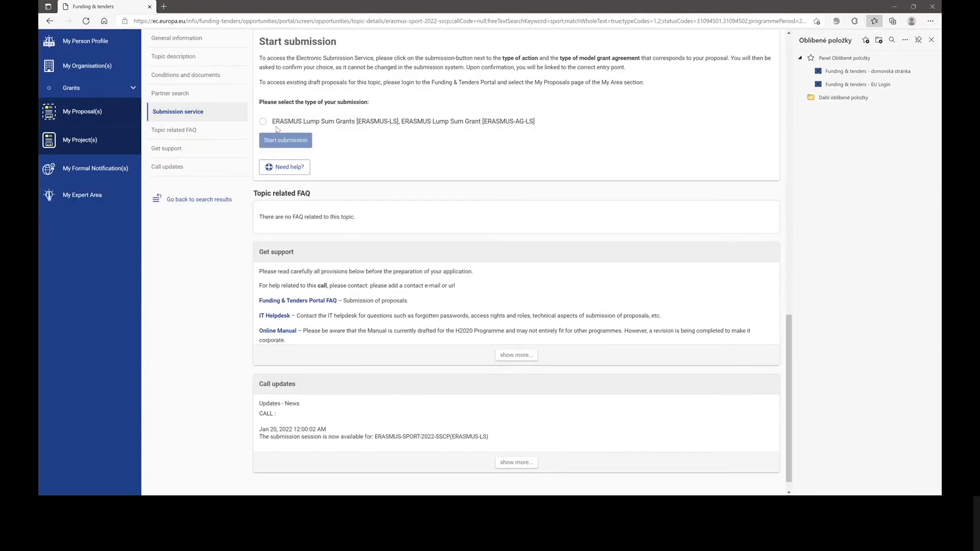
pyautogui.click(263, 122)
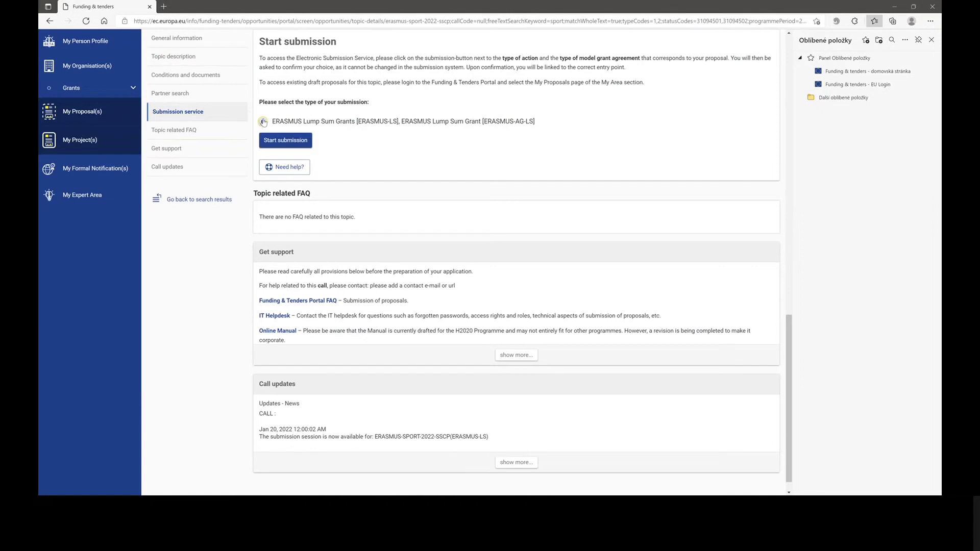
pyautogui.click(293, 145)
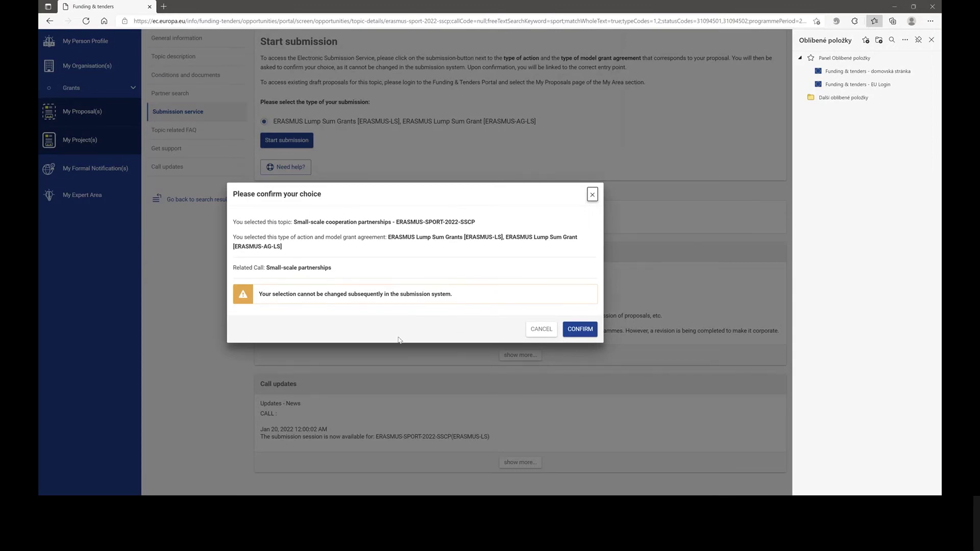
pyautogui.click(577, 330)
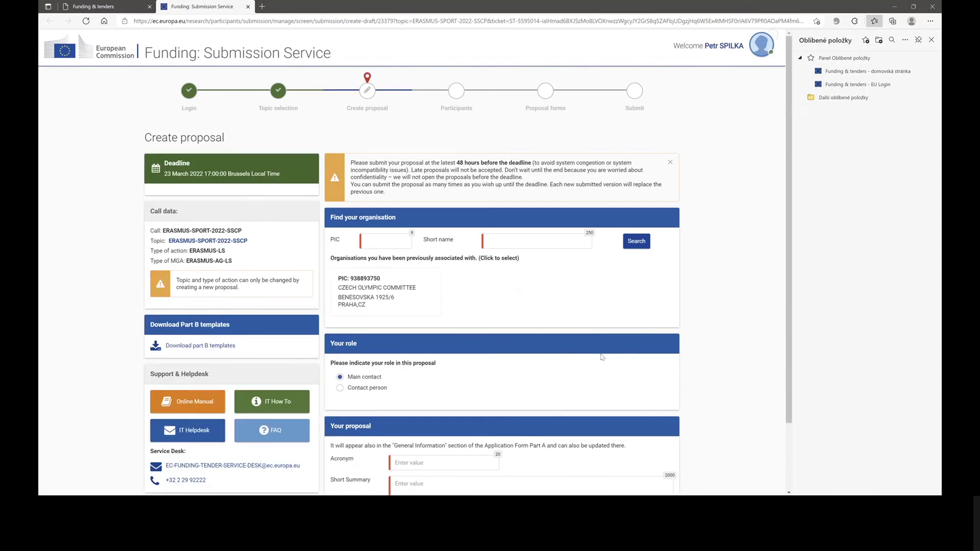
# Step: Select Czech Olympic Committee as the proposal's organisation and enter the acronym "Test" and the short summary "Test 1"
pyautogui.click(371, 286)
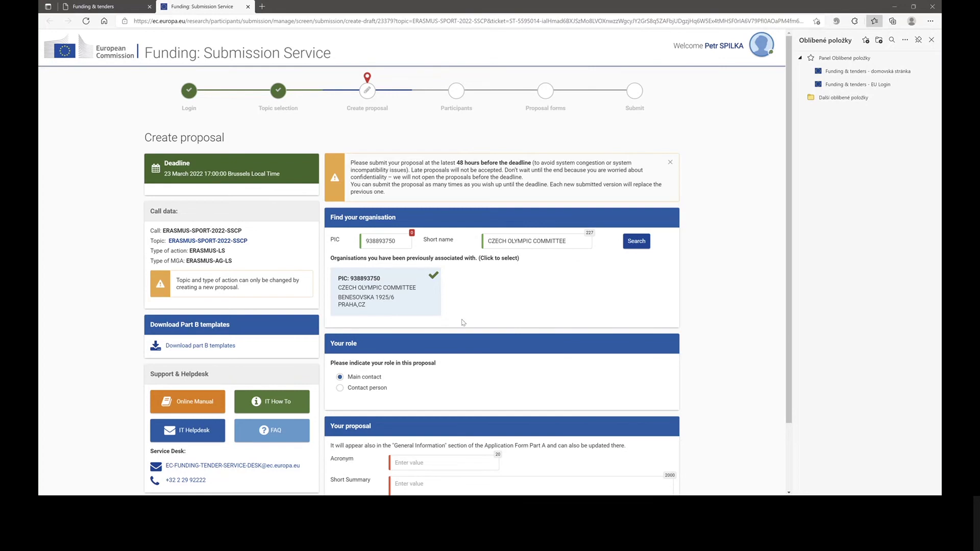
pyautogui.scroll(-2, 444, 355)
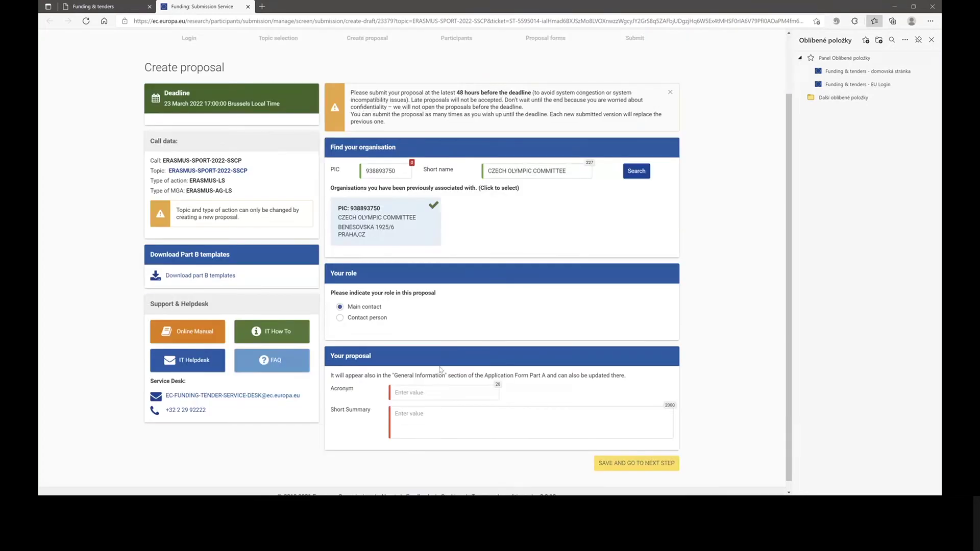
pyautogui.click(429, 391)
pyautogui.write('Test')
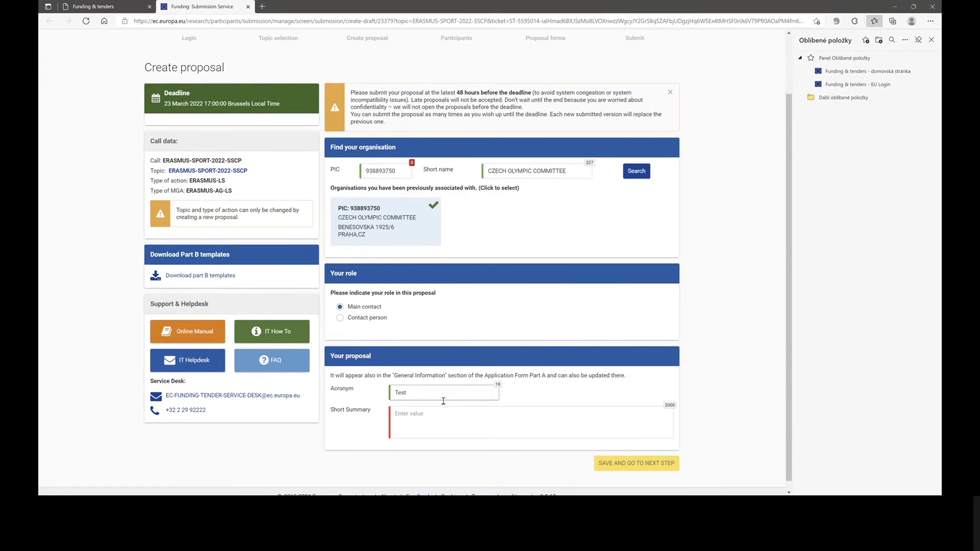
pyautogui.click(408, 423)
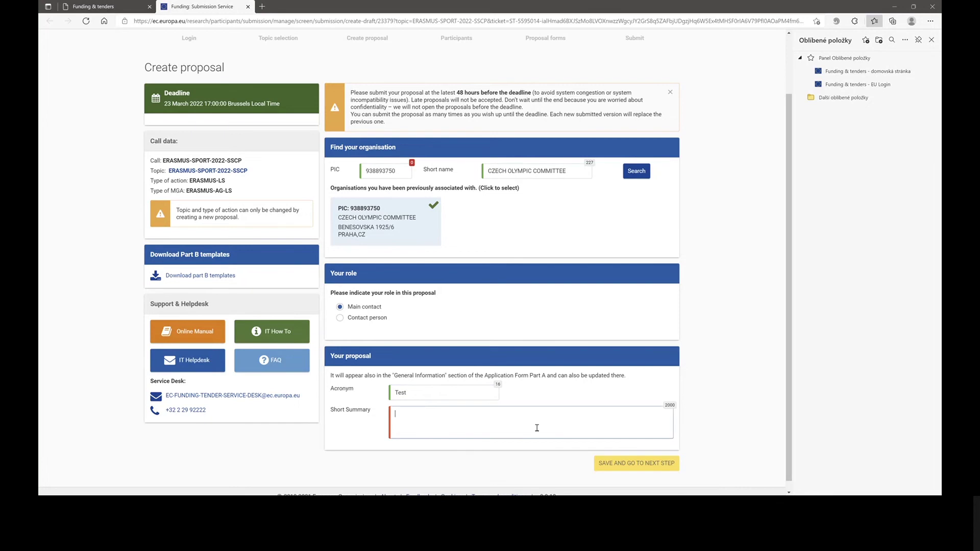
pyautogui.write('Test 10')
pyautogui.press('BackSpace')
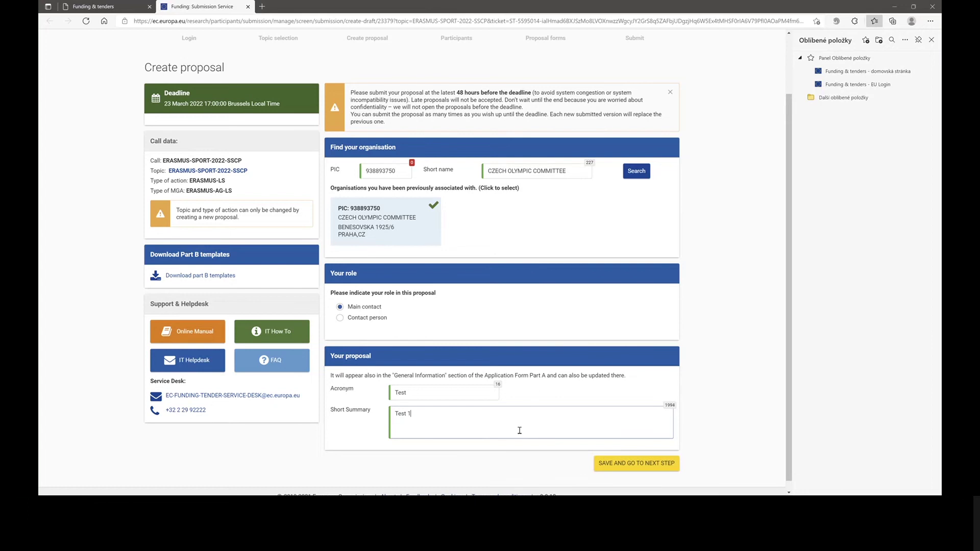
# Step: Save the draft proposal, accept the organisation notification and the terms with pre-registration data made available to the Commission, and continue with the proposal
pyautogui.click(621, 464)
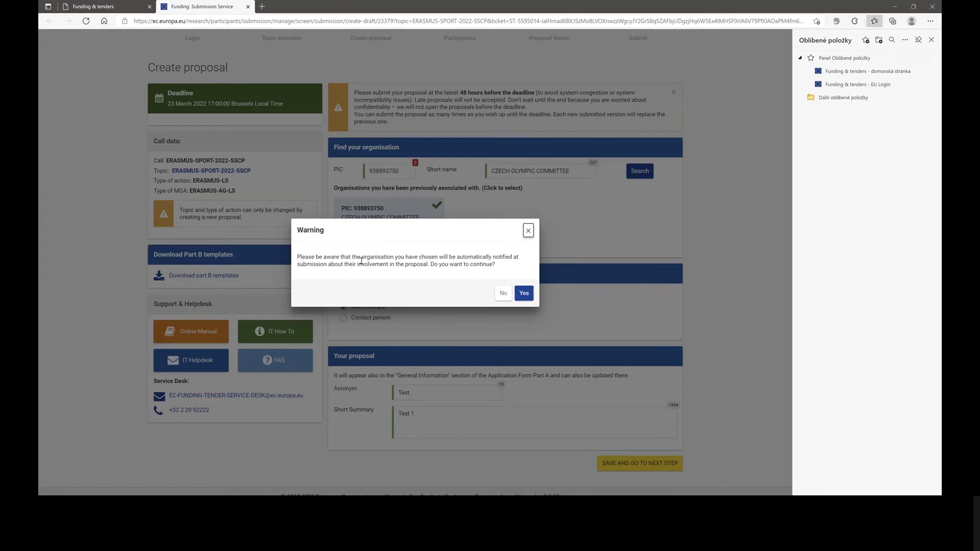
pyautogui.click(524, 294)
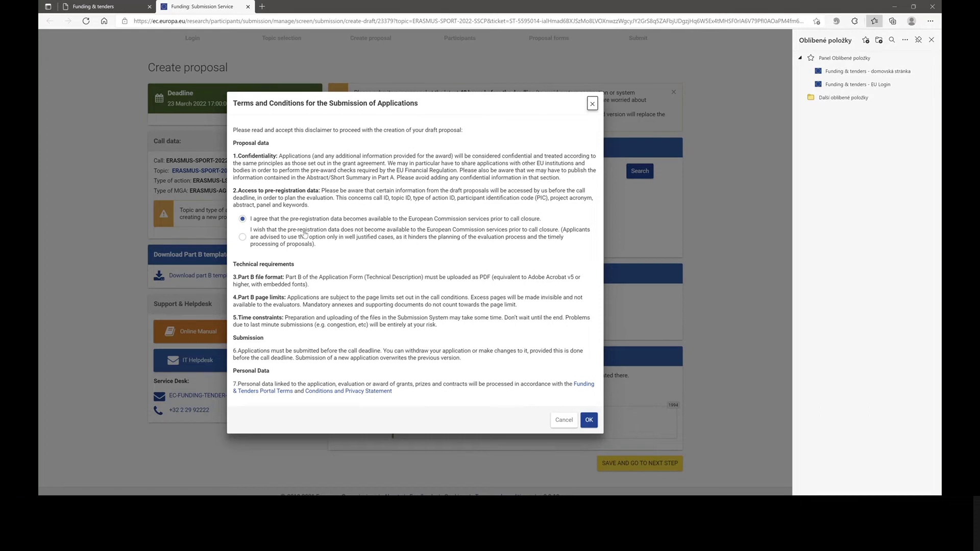
pyautogui.click(243, 237)
pyautogui.click(289, 221)
pyautogui.click(590, 421)
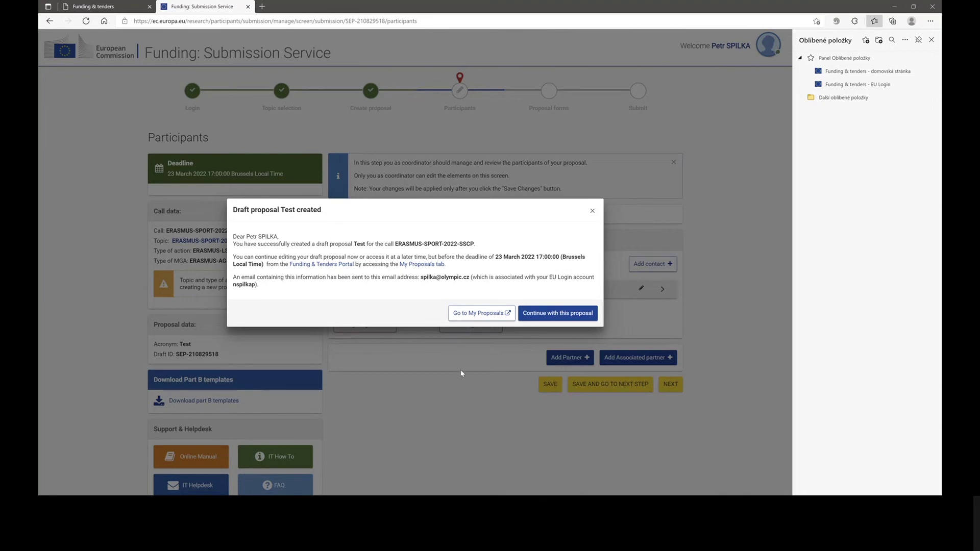
pyautogui.click(541, 315)
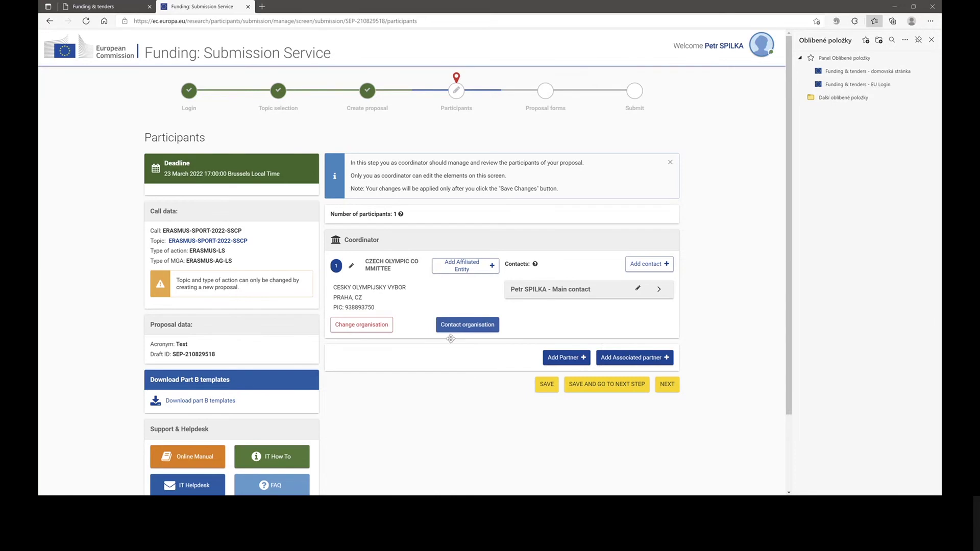
# Step: Request the Part B templates download and dismiss the offered templates.zip without saving it
pyautogui.scroll(-2, 401, 342)
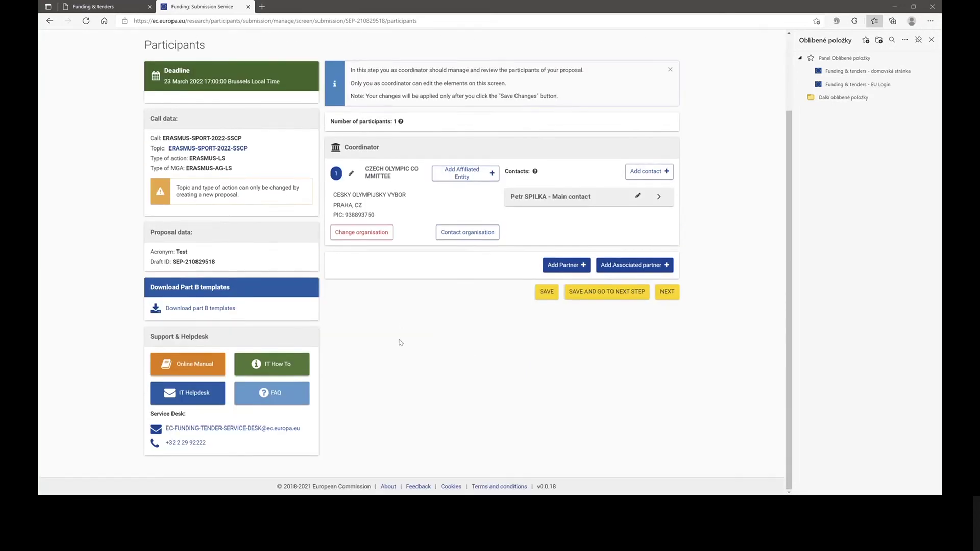
pyautogui.click(188, 309)
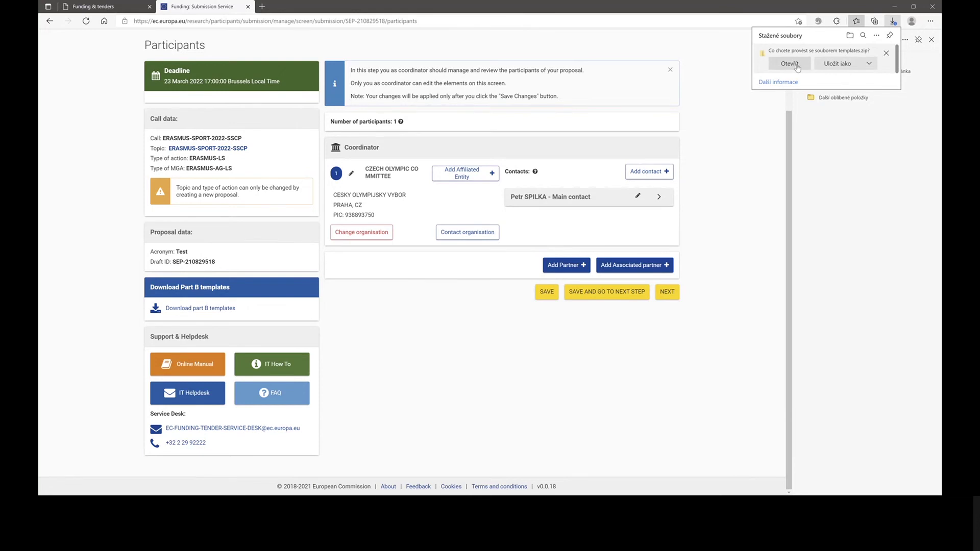
pyautogui.click(871, 69)
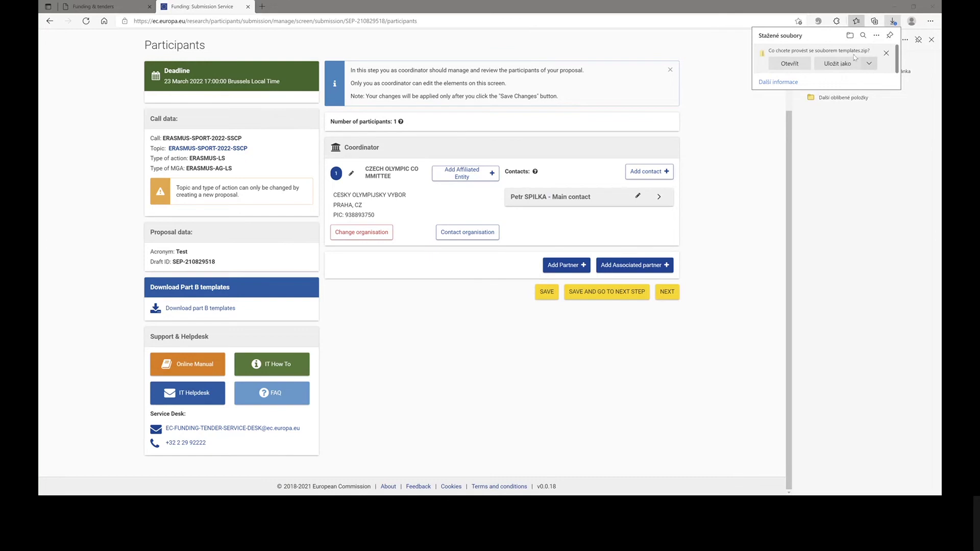
pyautogui.click(886, 54)
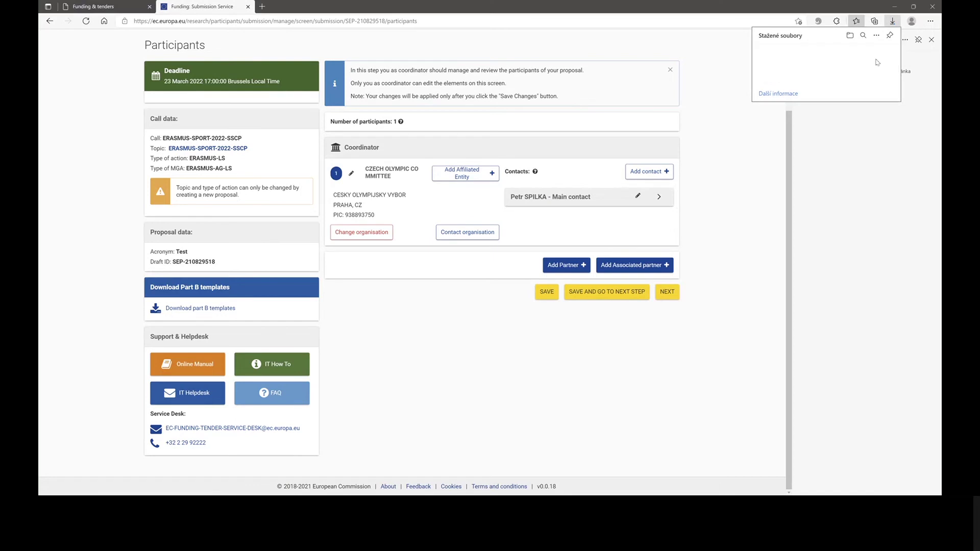
pyautogui.click(373, 416)
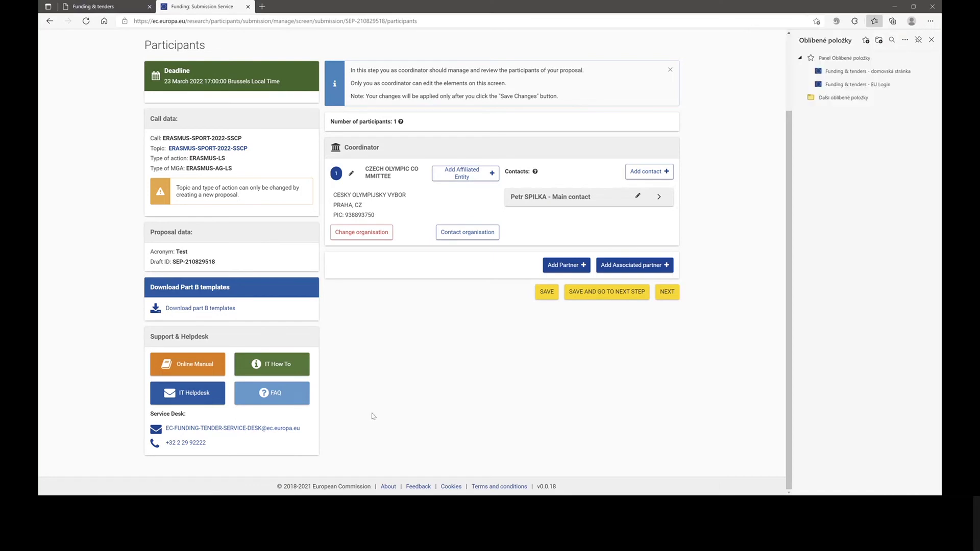
# Step: Review the participants, proceed to the proposal forms without adding partners, and open and cancel the Part B file upload
pyautogui.scroll(2, 450, 306)
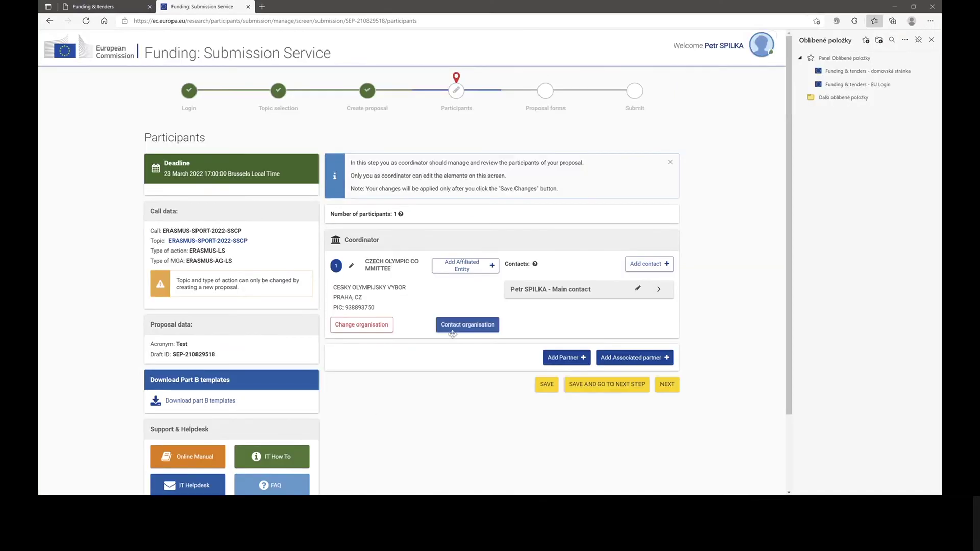
pyautogui.scroll(-2, 452, 333)
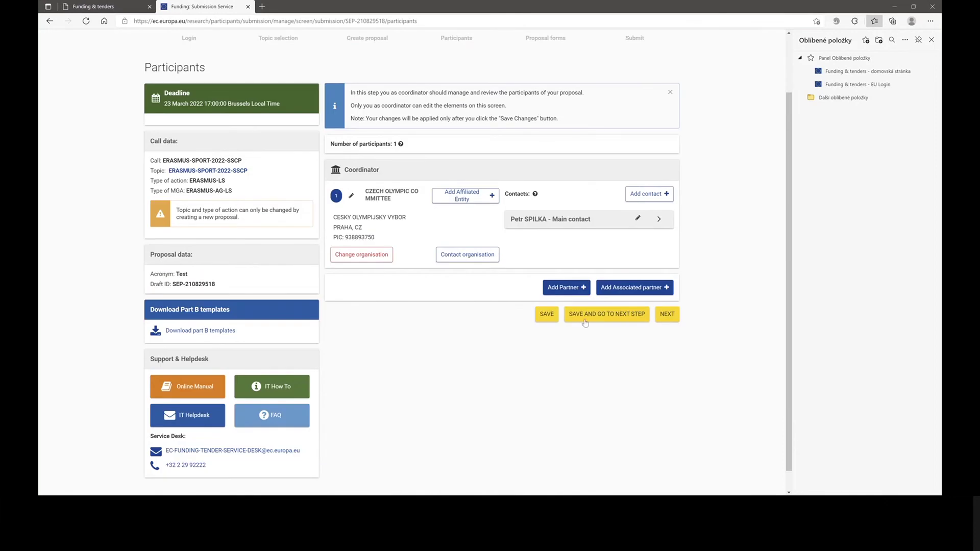
pyautogui.click(658, 317)
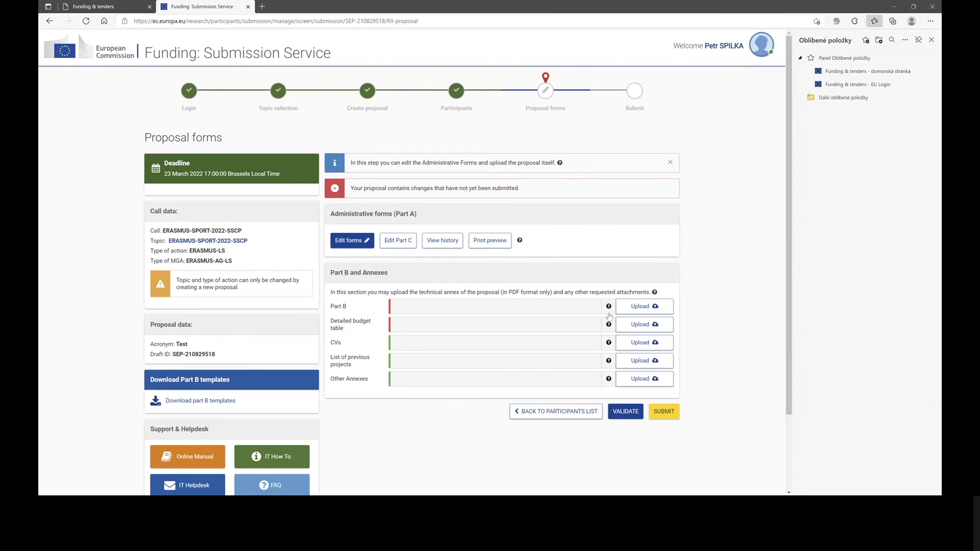
pyautogui.click(634, 308)
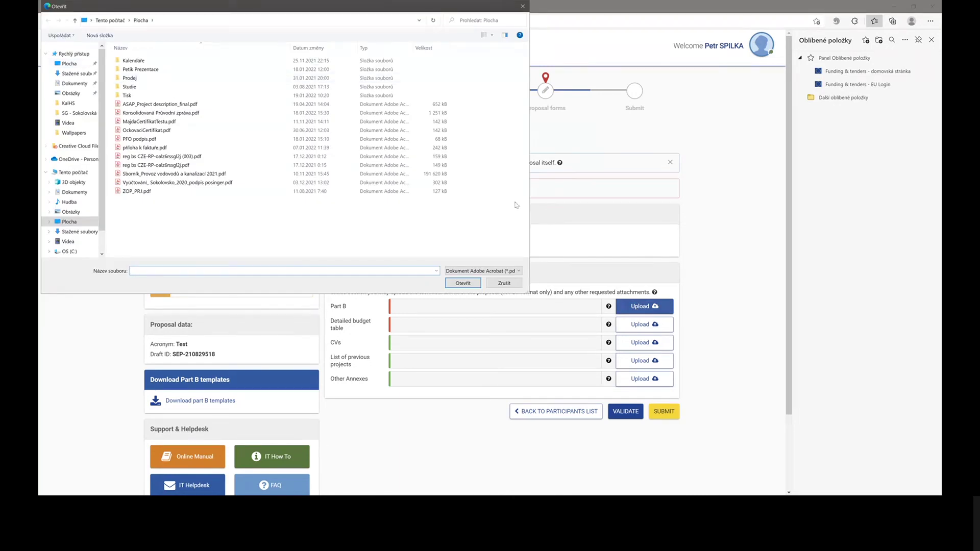
pyautogui.click(500, 283)
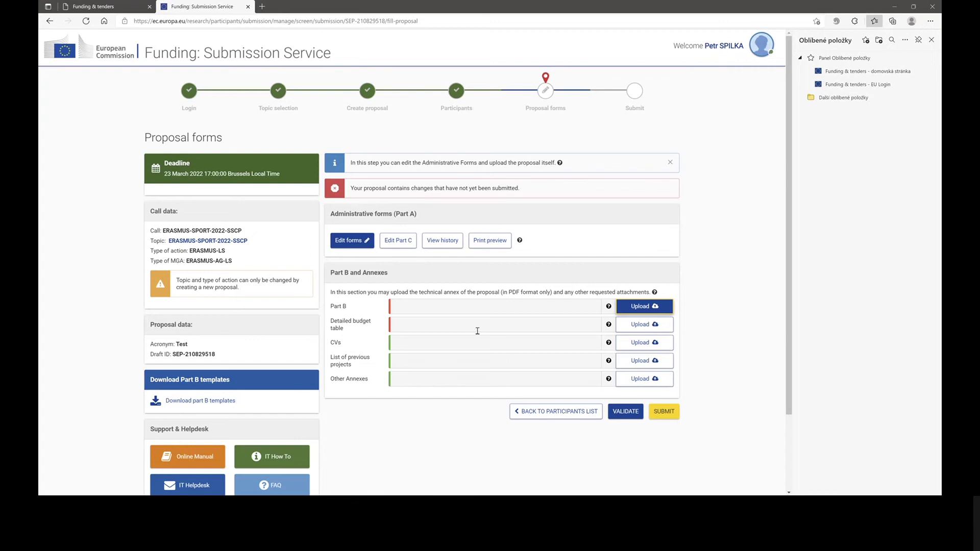
# Step: In Part C, select the priority "Promoting education in and through sport" with "using mobility as a tool for improving qualifications", and request the PDF view
pyautogui.click(407, 246)
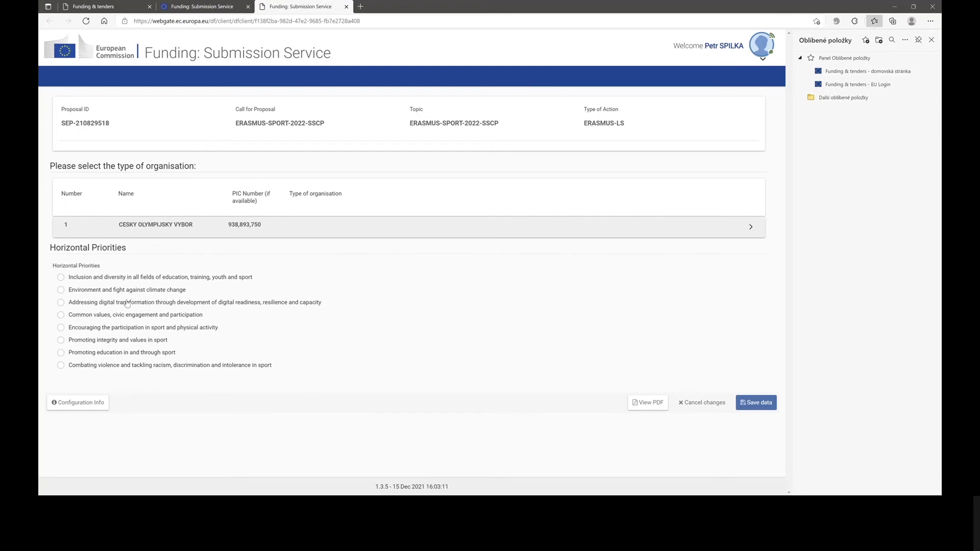
pyautogui.click(60, 367)
pyautogui.click(60, 352)
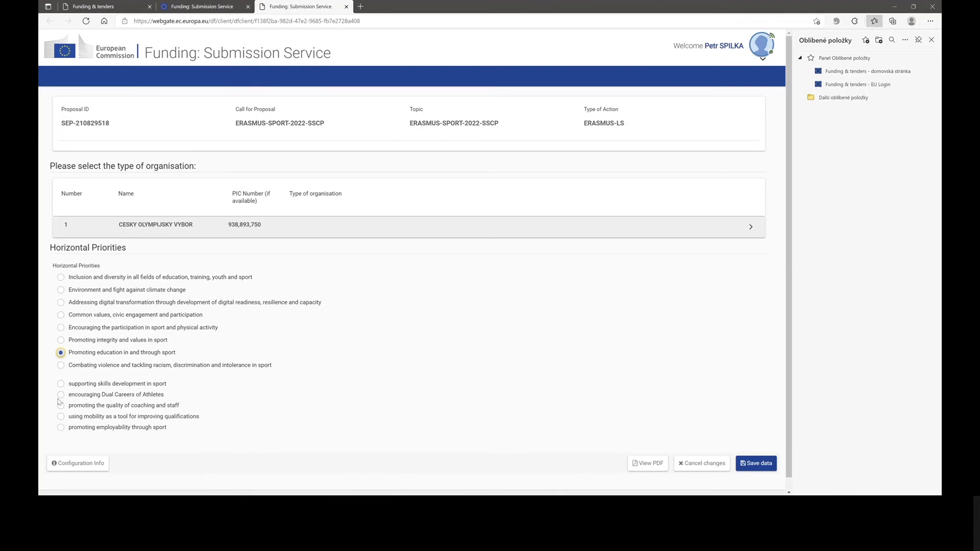
pyautogui.click(60, 416)
pyautogui.press('Tab')
pyautogui.press('Tab')
pyautogui.press('Tab')
pyautogui.click(649, 464)
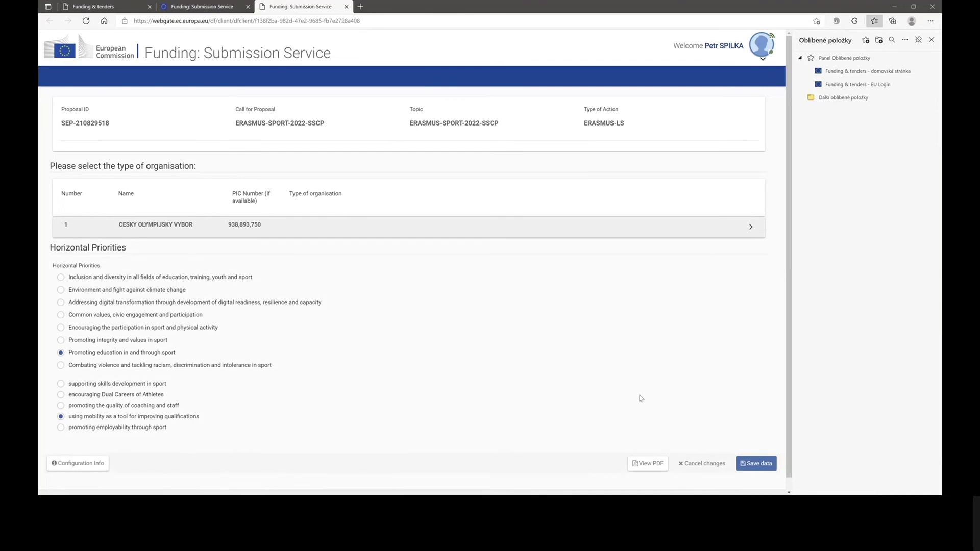
# Step: Return to the proposal forms overview and reopen Part C to look over its organisation type and horizontal priorities
pyautogui.click(215, 6)
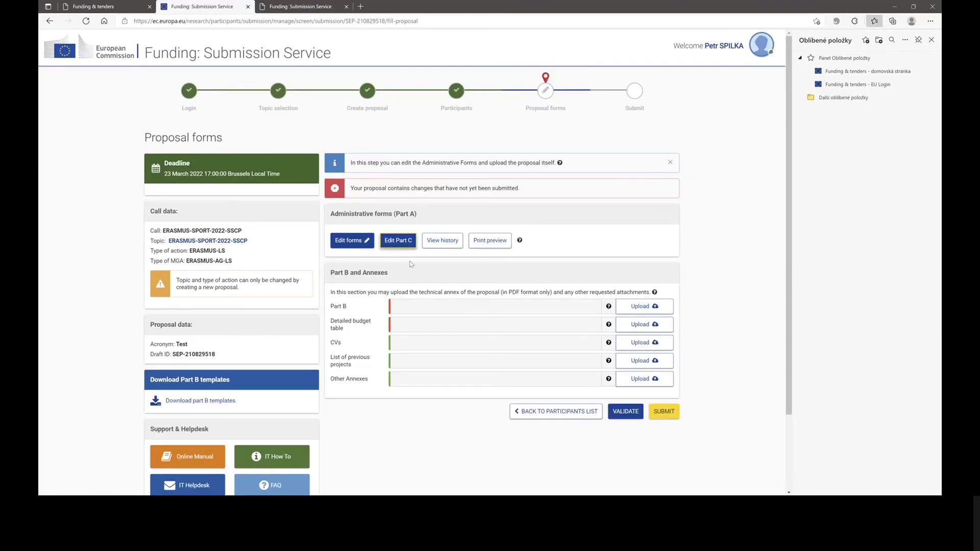
pyautogui.click(403, 241)
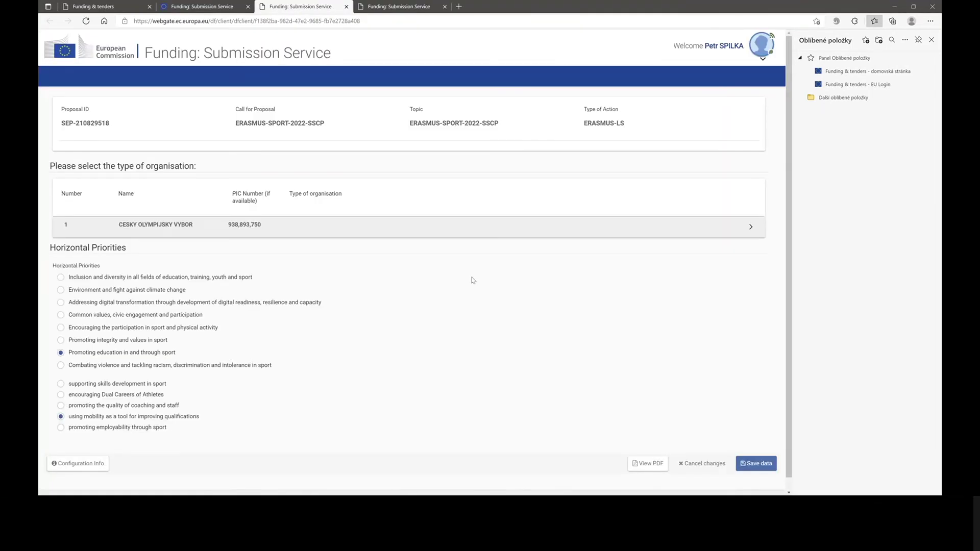
pyautogui.scroll(-1, 743, 439)
pyautogui.scroll(1, 742, 423)
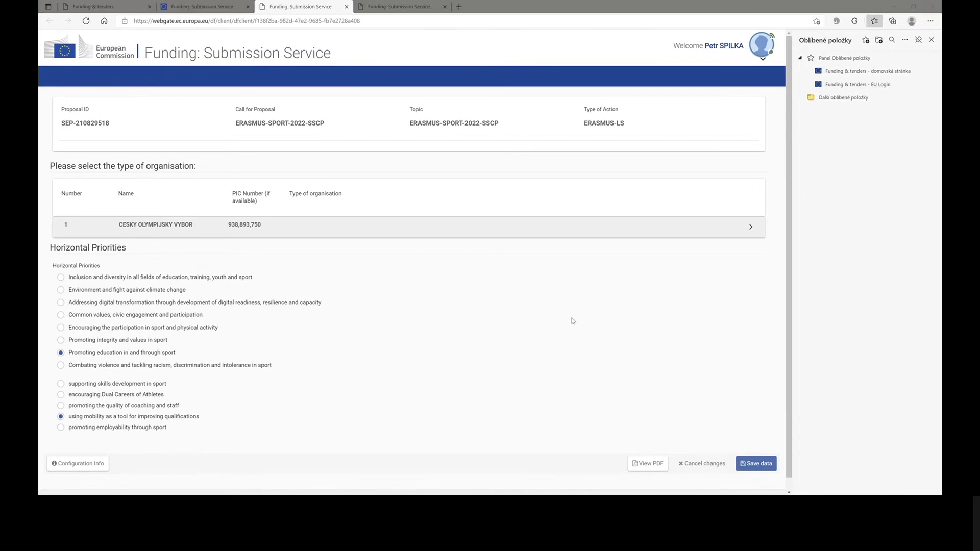
# Step: Return to the proposal forms overview, validate the whole proposal and close the validation message
pyautogui.click(210, 9)
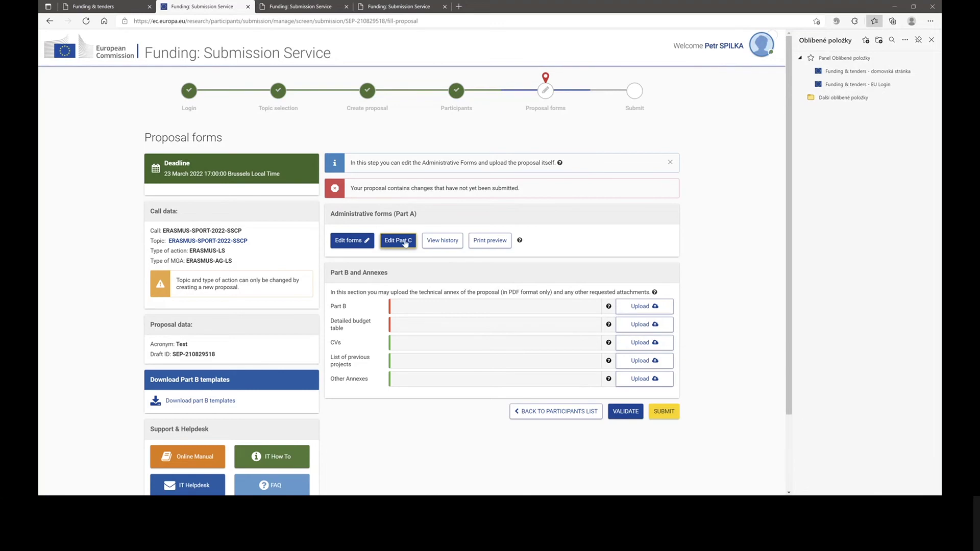
pyautogui.click(623, 413)
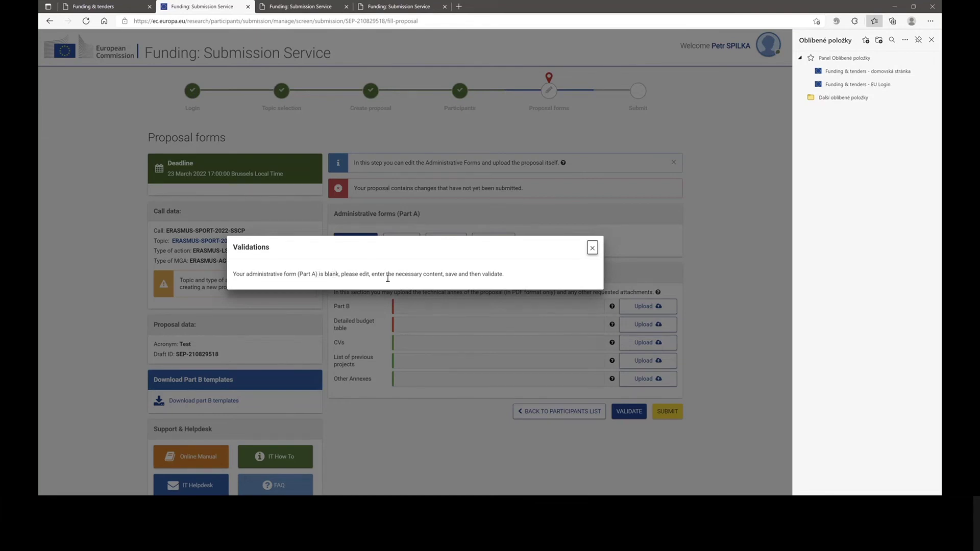
pyautogui.click(592, 248)
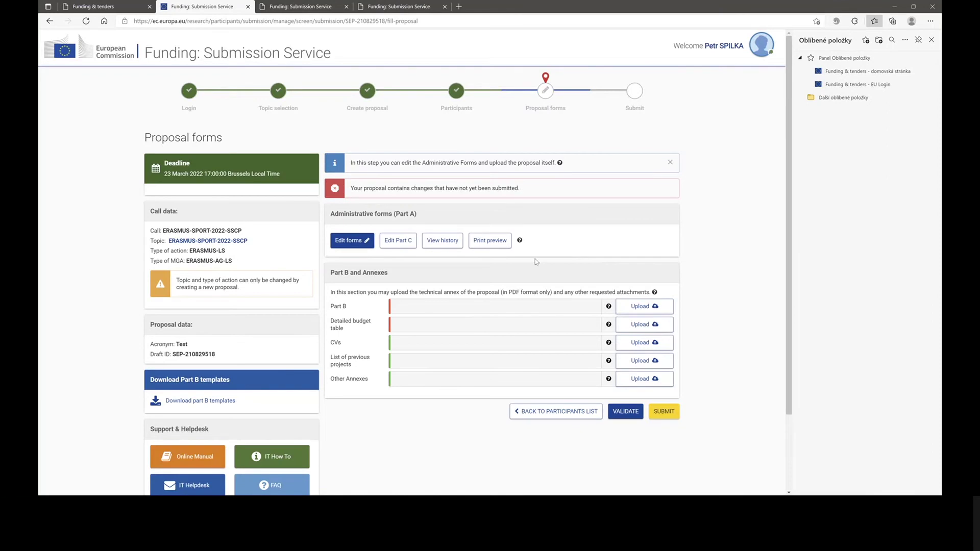
# Step: Open the General information section of the Part A administrative forms and set the project duration to 12 months
pyautogui.click(346, 242)
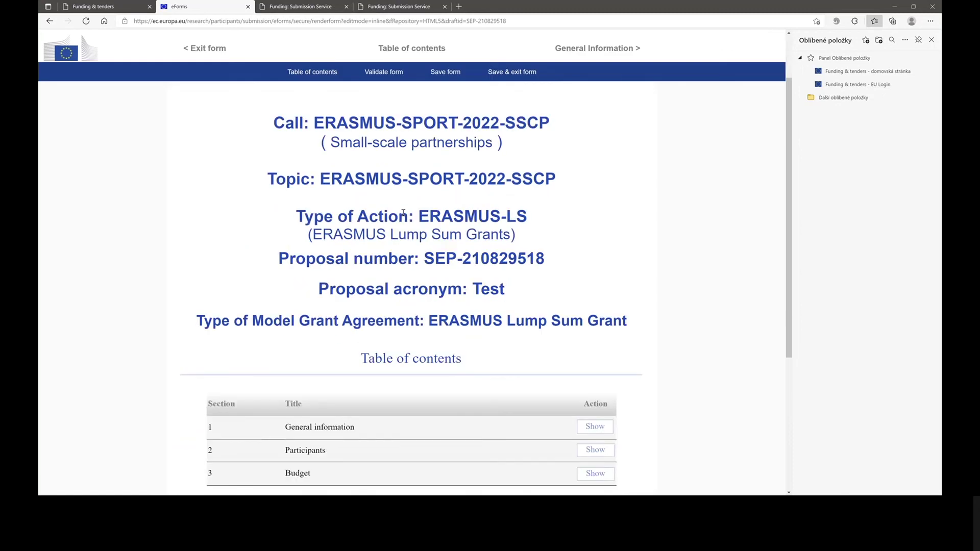
pyautogui.scroll(-4, 403, 213)
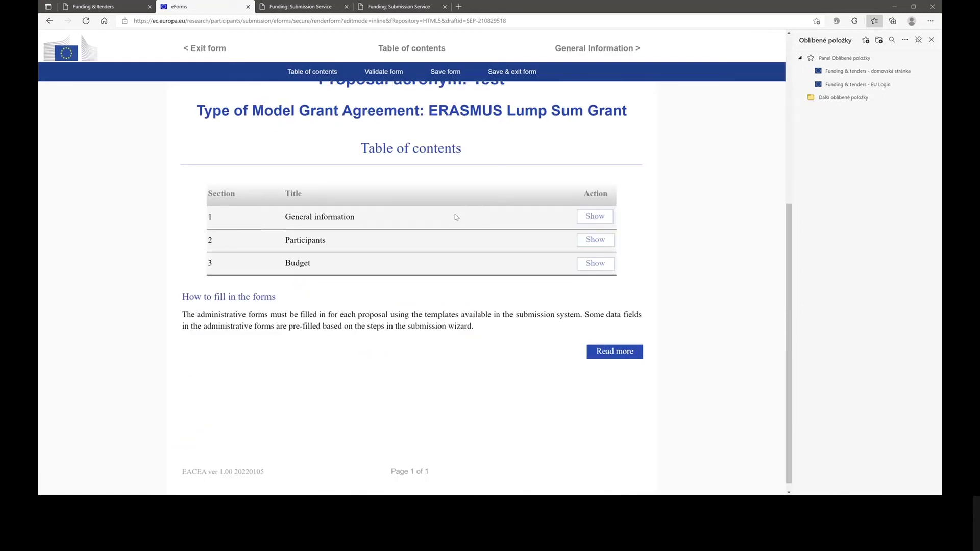
pyautogui.click(589, 221)
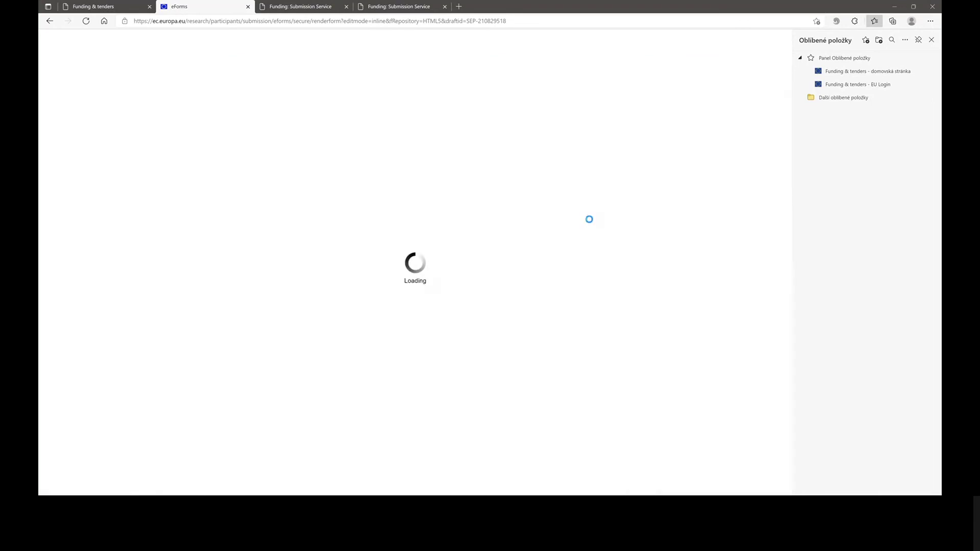
pyautogui.scroll(-2, 525, 270)
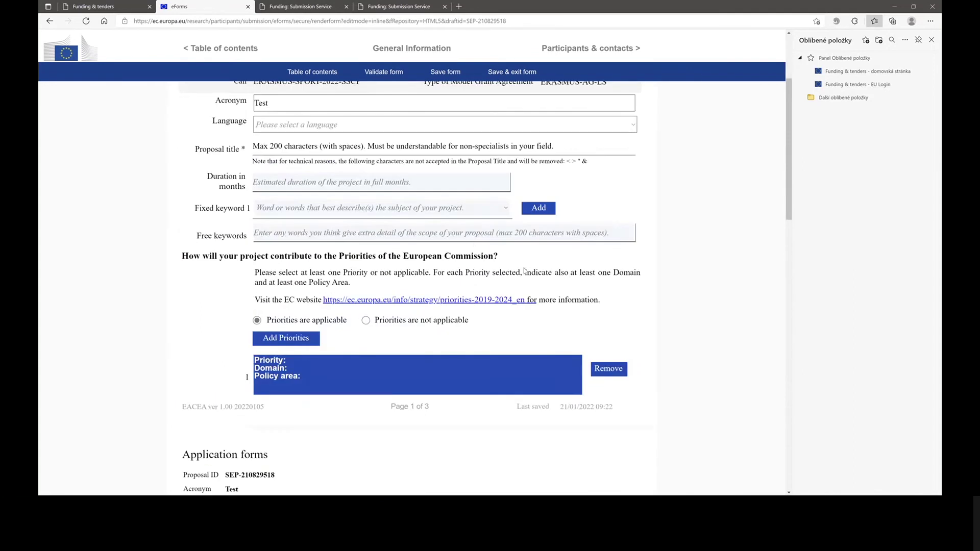
pyautogui.click(301, 183)
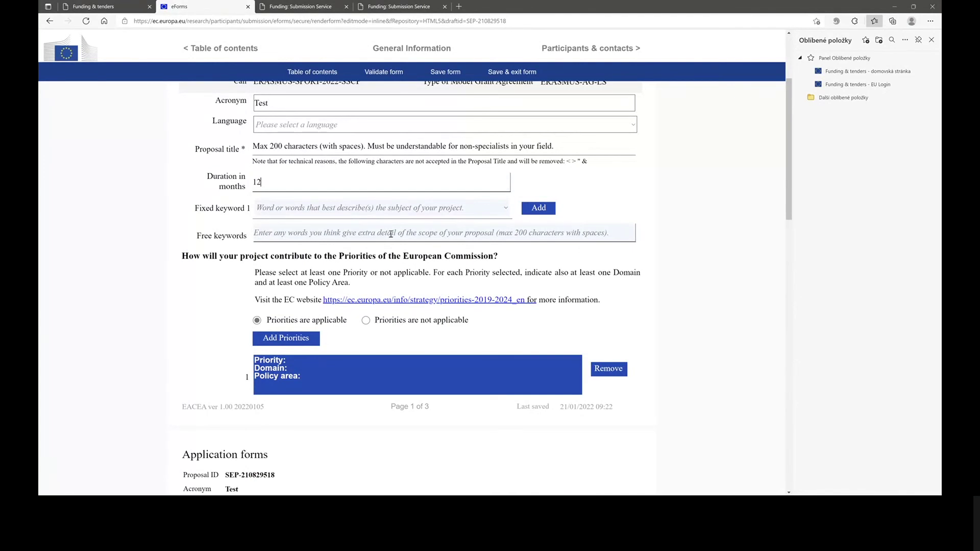
# Step: Look through the General information section and its declarations, validate the form and go to the proposal title error
pyautogui.scroll(-6, 406, 276)
pyautogui.scroll(-9, 405, 276)
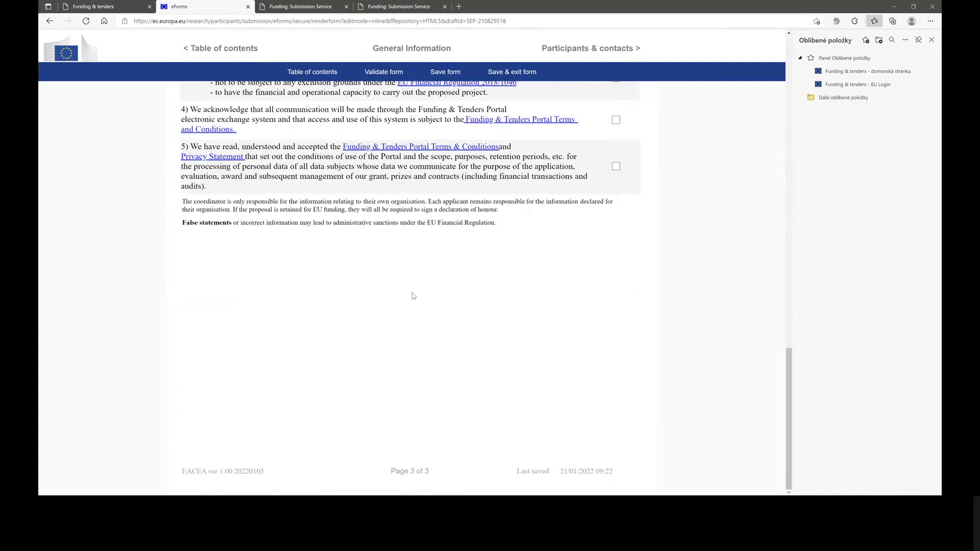
pyautogui.scroll(14, 413, 295)
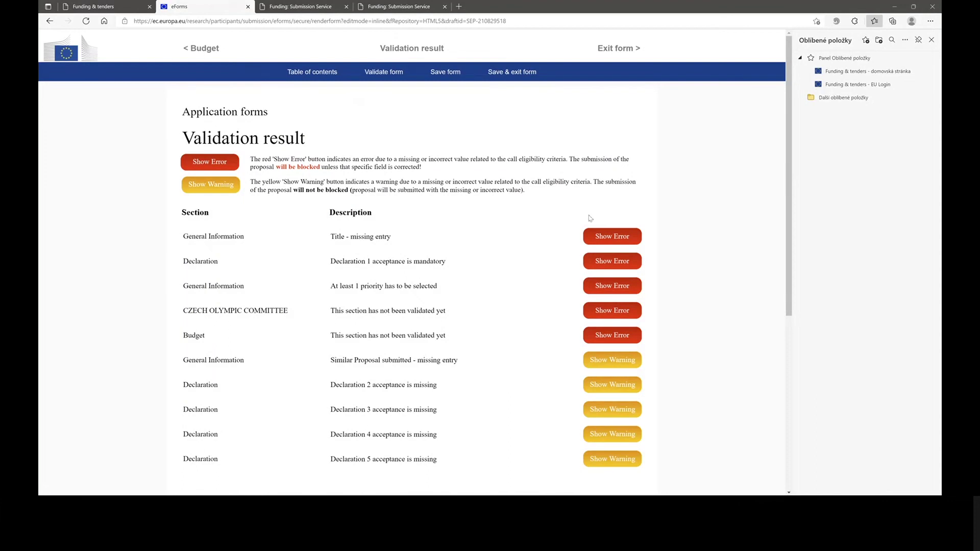
pyautogui.scroll(-2, 602, 322)
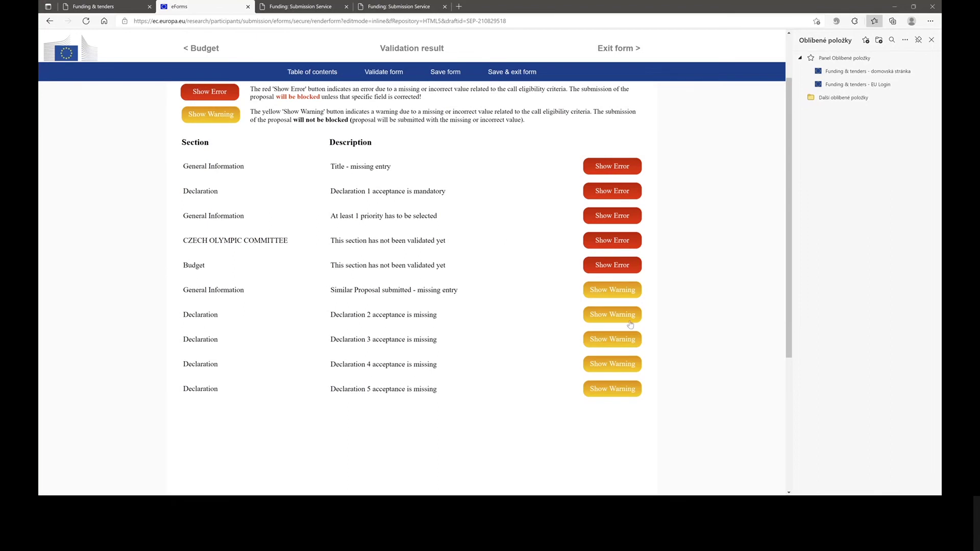
pyautogui.click(612, 168)
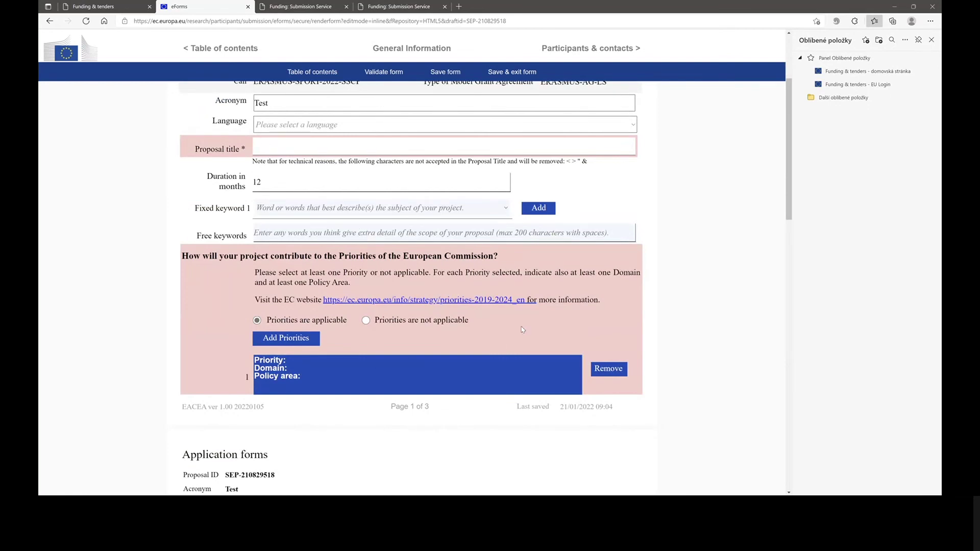
# Step: Save the Part A administrative form and exit it
pyautogui.scroll(3, 522, 329)
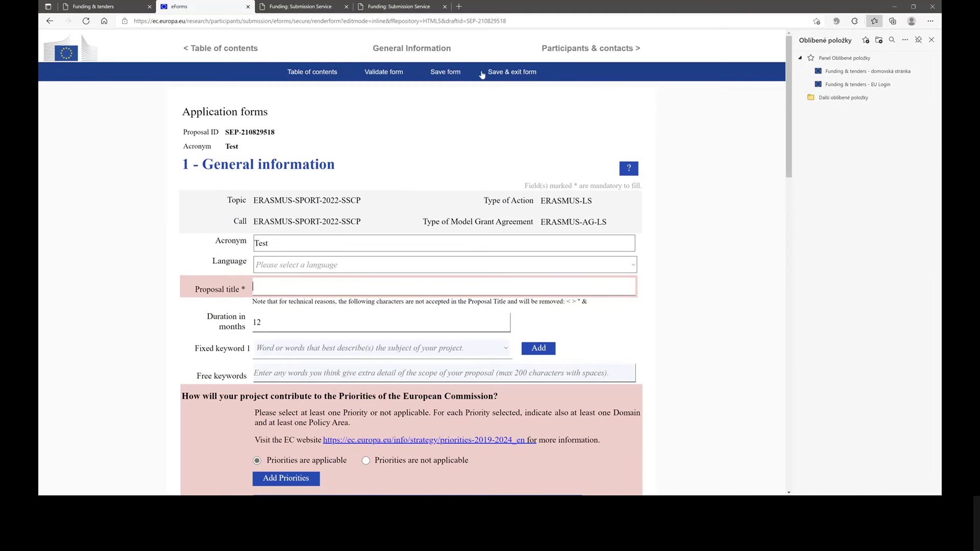
pyautogui.click(448, 77)
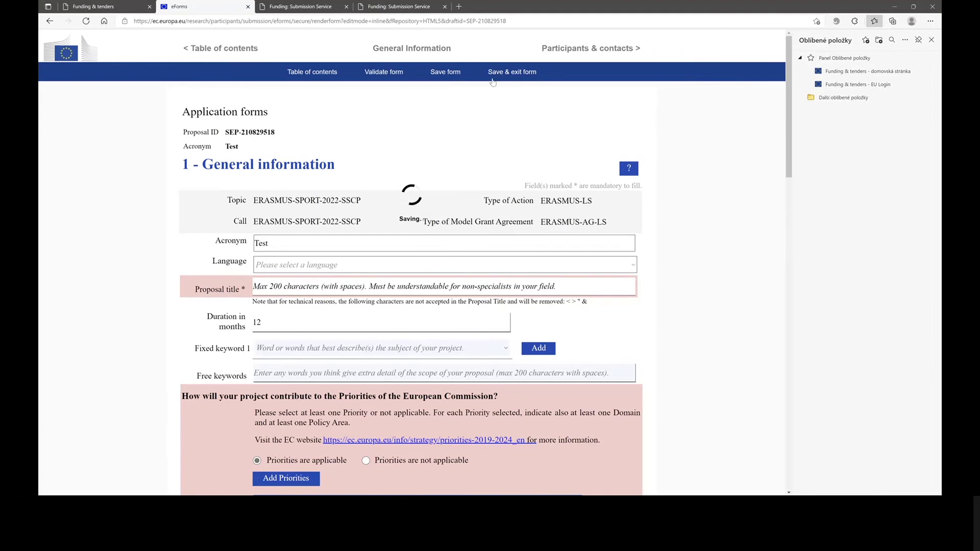
pyautogui.click(520, 73)
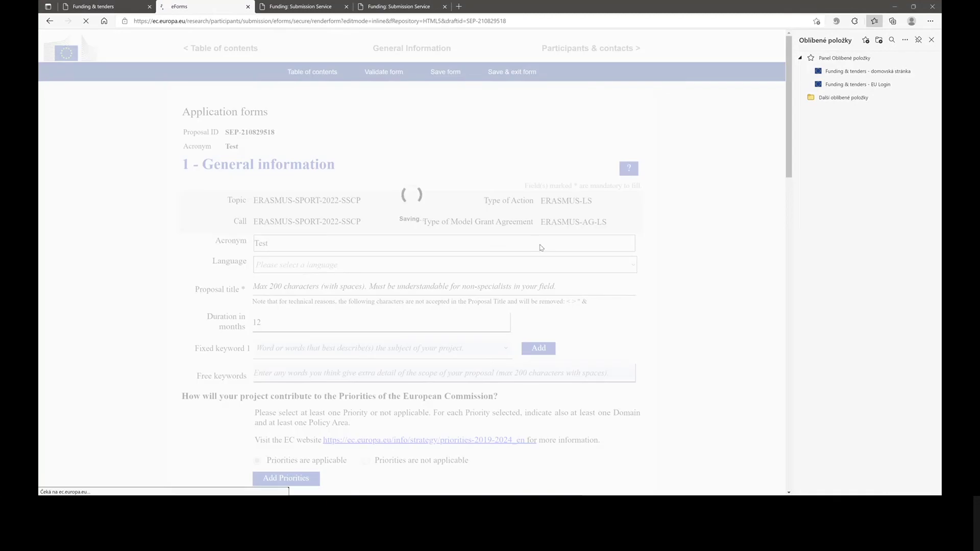